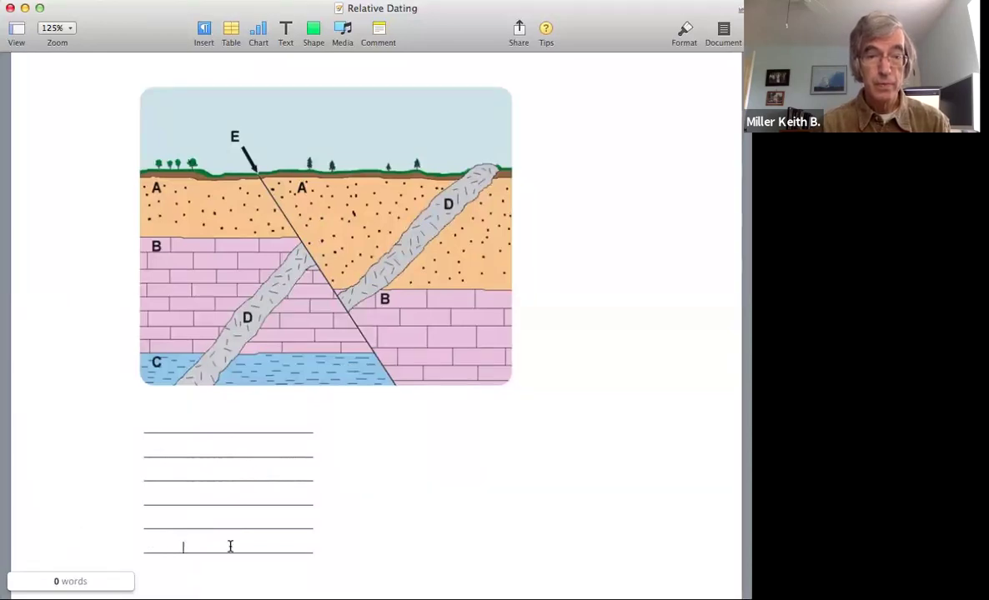
Type 'Deposition of C' on the bottom answer line and 'Deposition of B' on the line above.
click(185, 544)
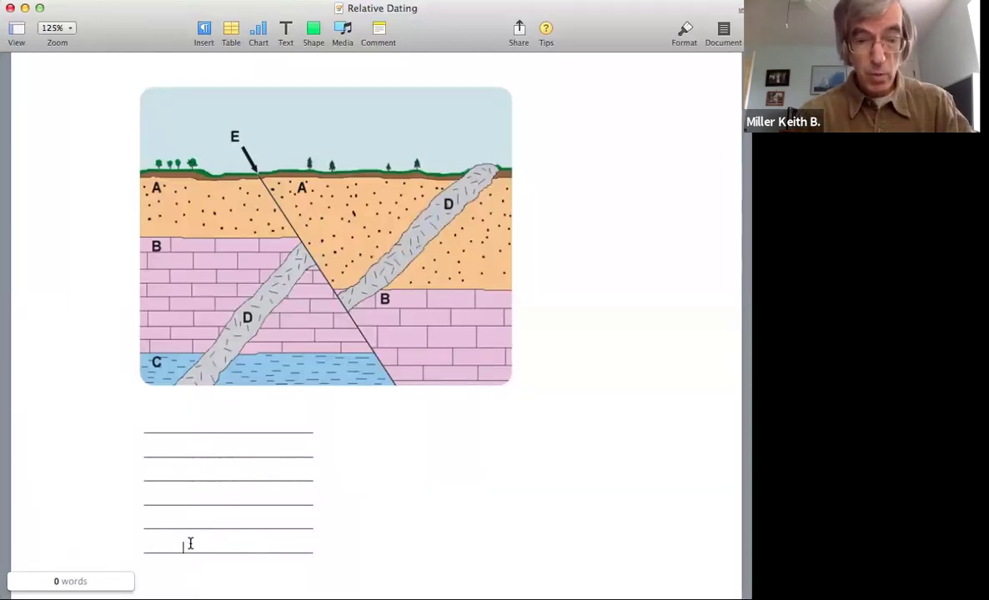
text(Dep)
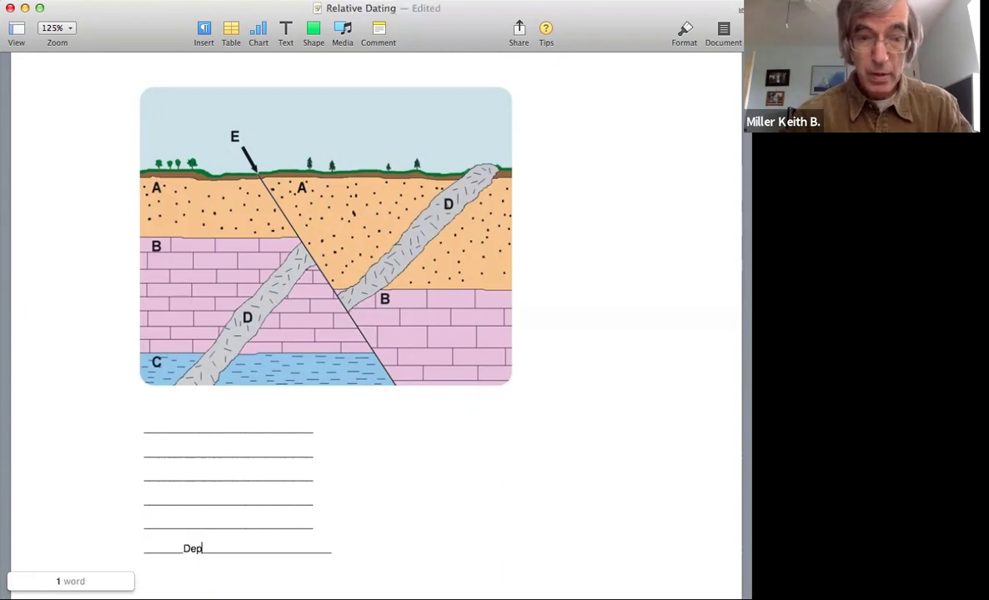
text(ositio)
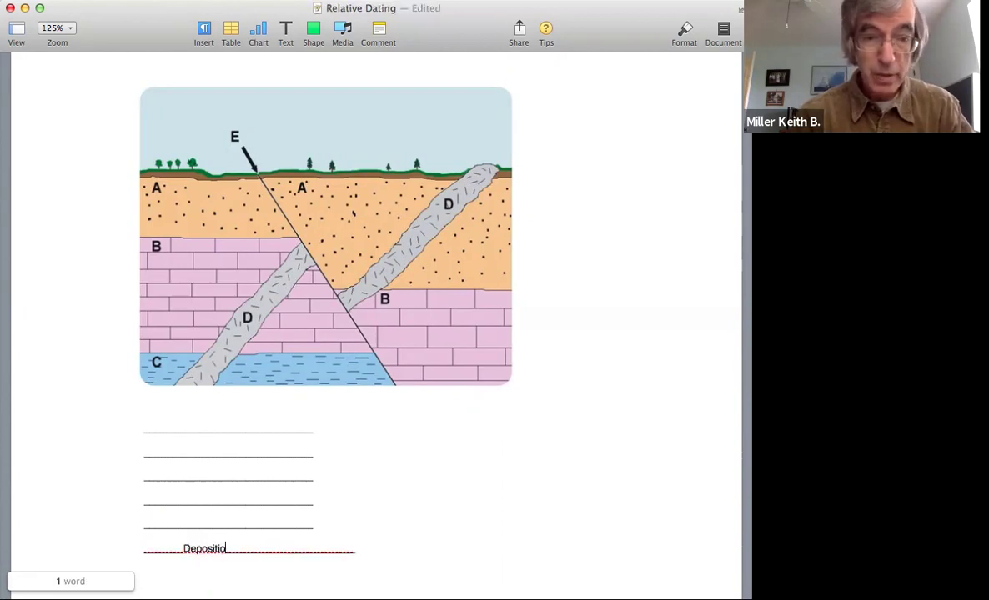
text(n of )
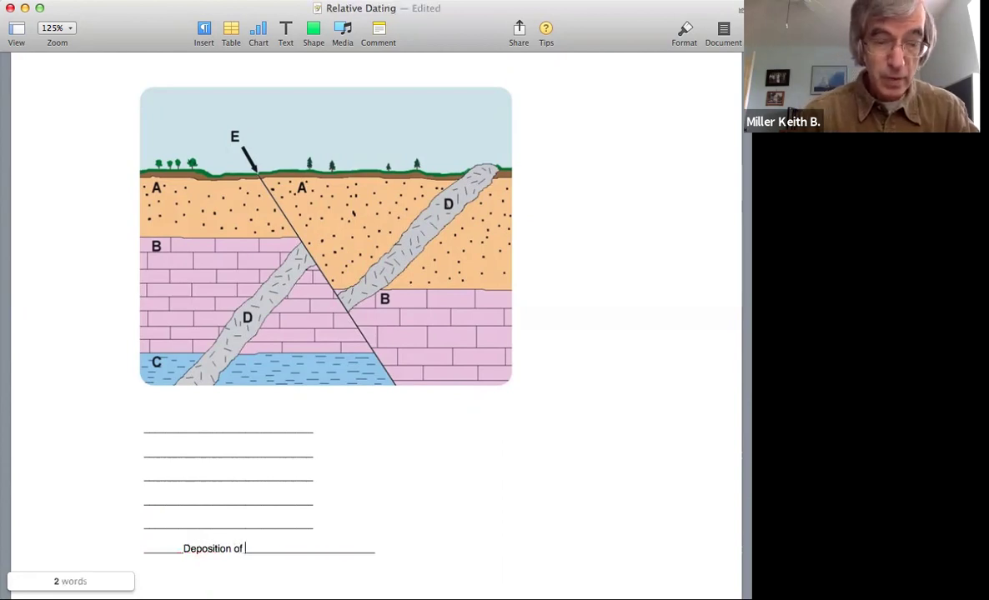
text(C)
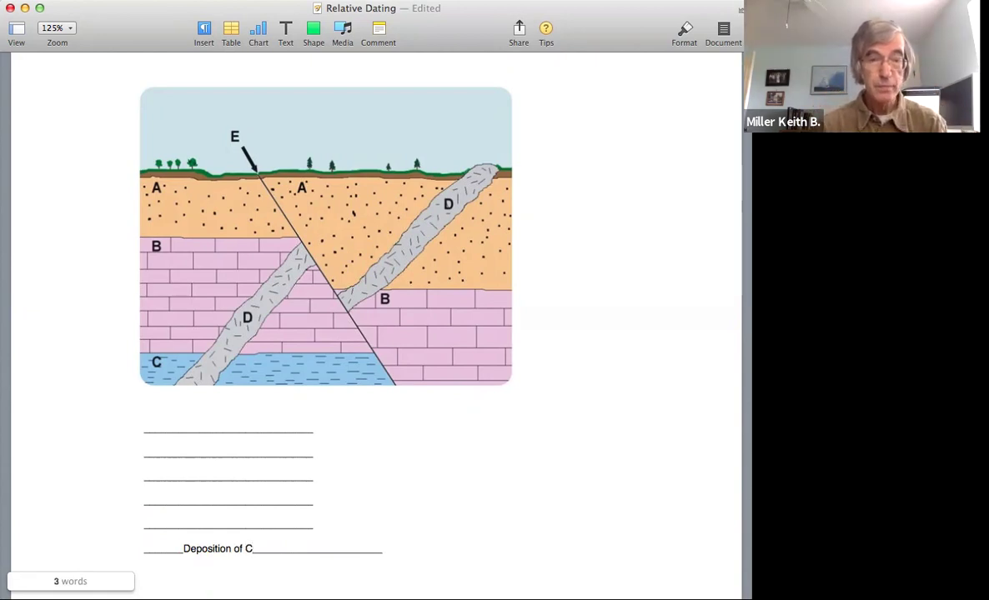
click(194, 521)
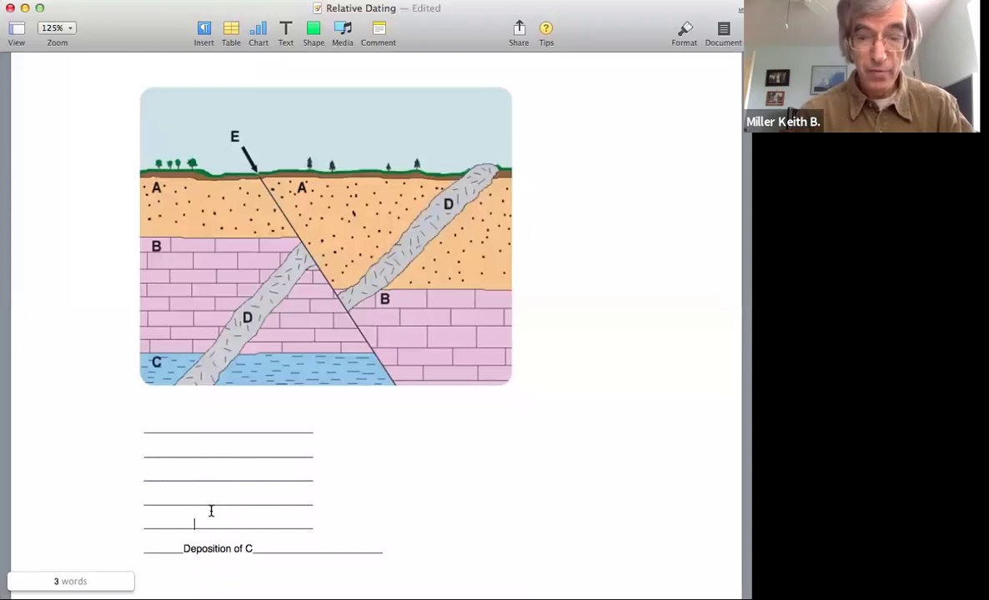
text(Depo)
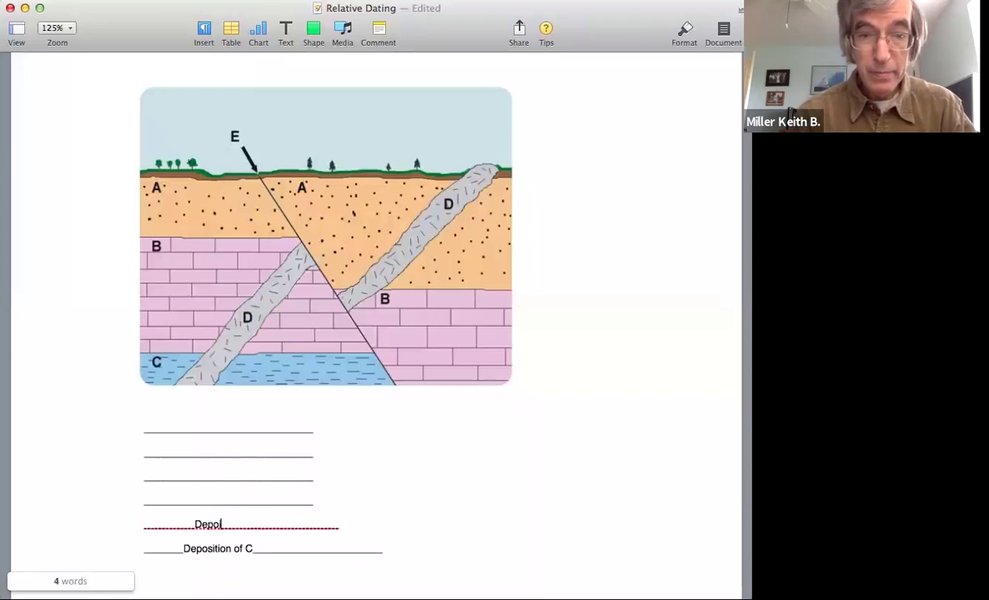
text(s)
key(BackSpace)
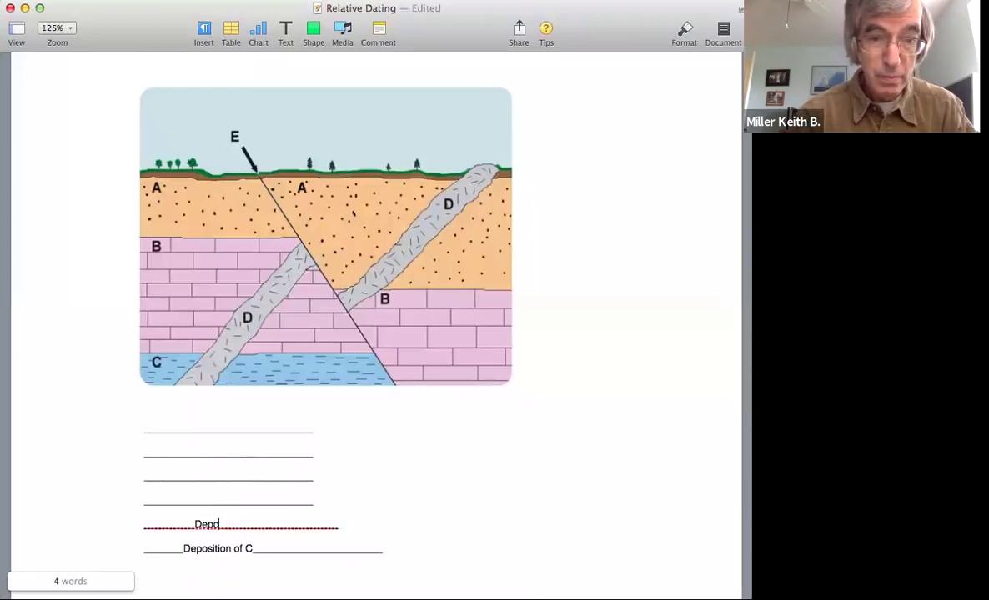
text(sition o)
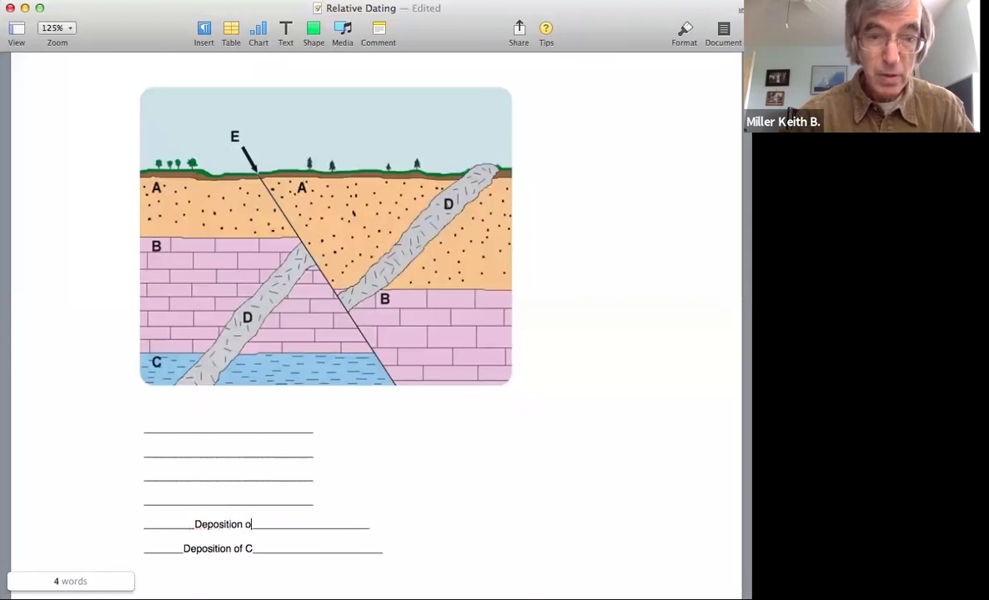
text(f B)
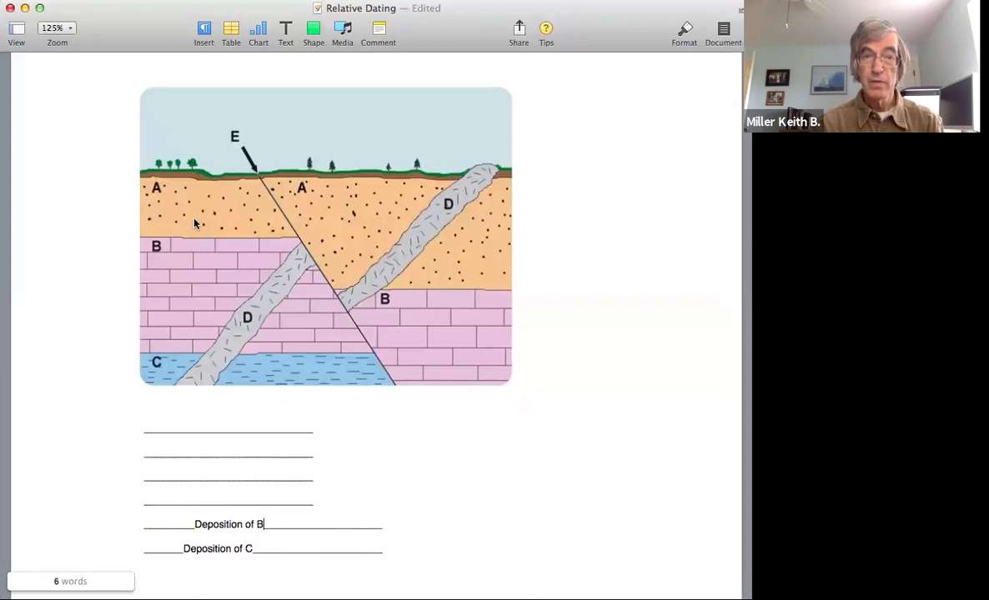
Write 'Deposition of A' on the answer line above Deposition of B.
click(199, 500)
text(Depos)
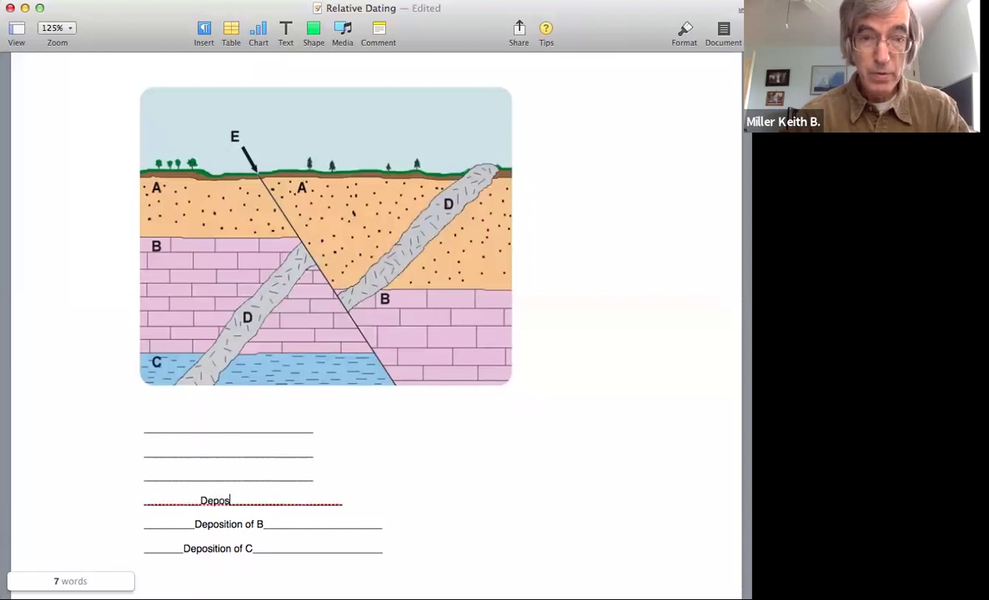
text(ition o)
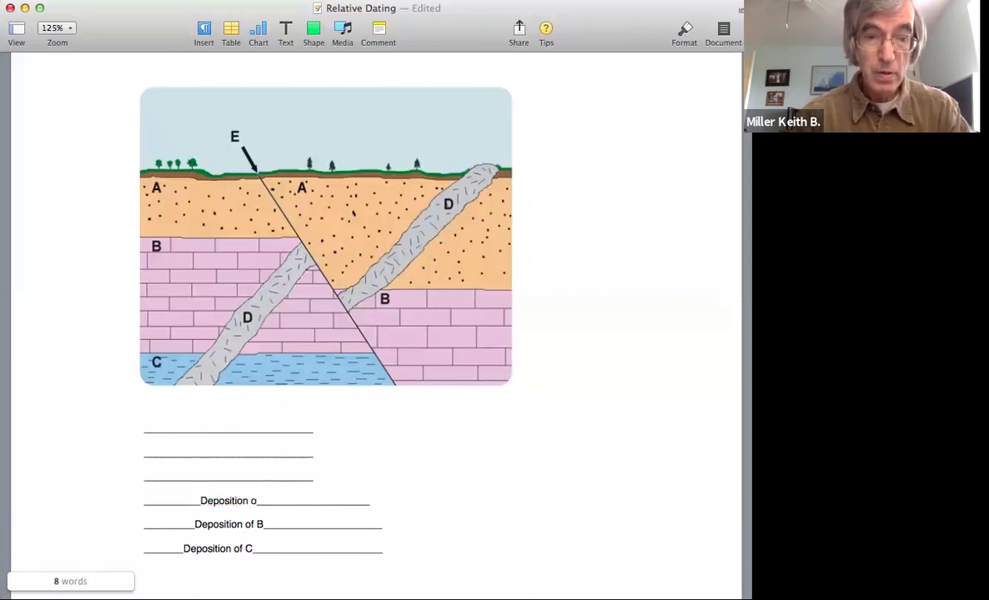
text(f A)
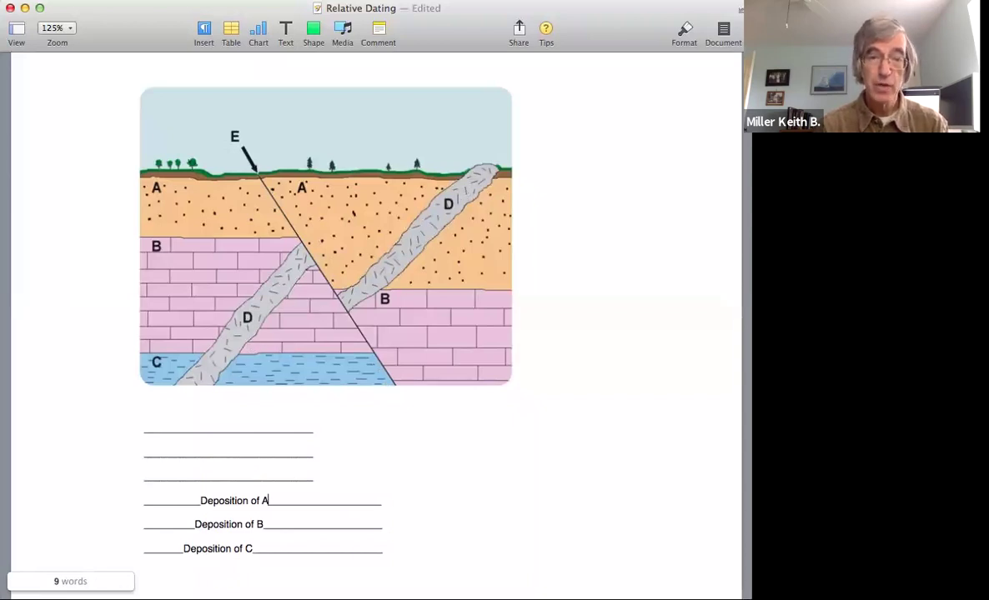
Write 'Intrusion D' on the third answer line, adding the missing t.
click(194, 472)
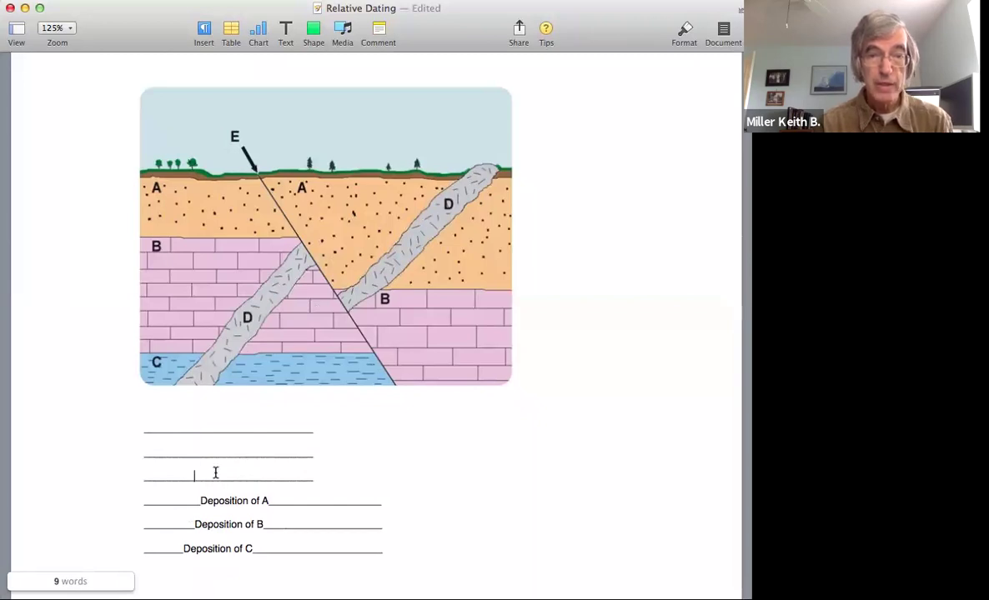
text(Inrusion)
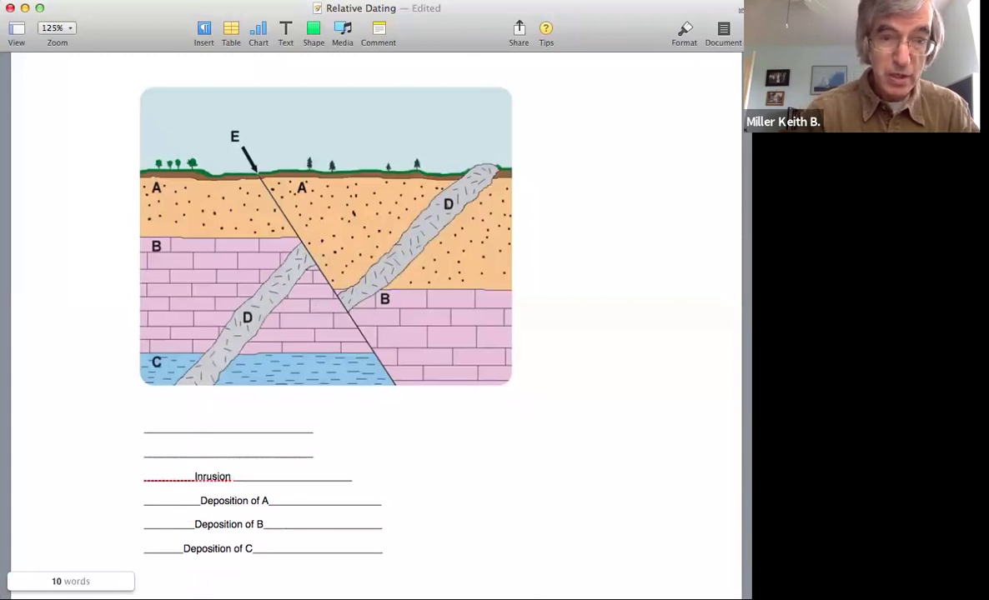
text( D)
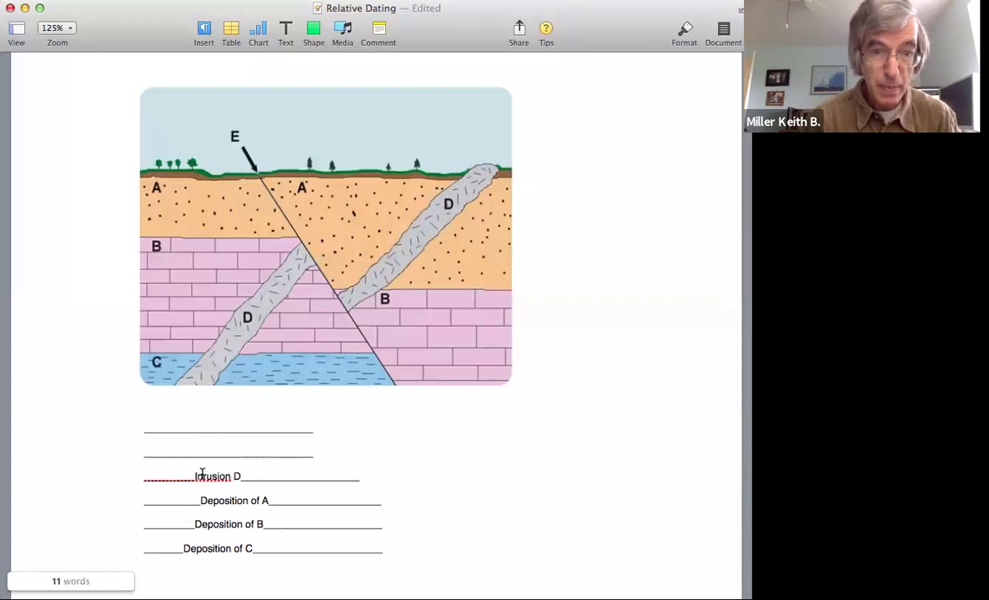
click(202, 474)
text(t)
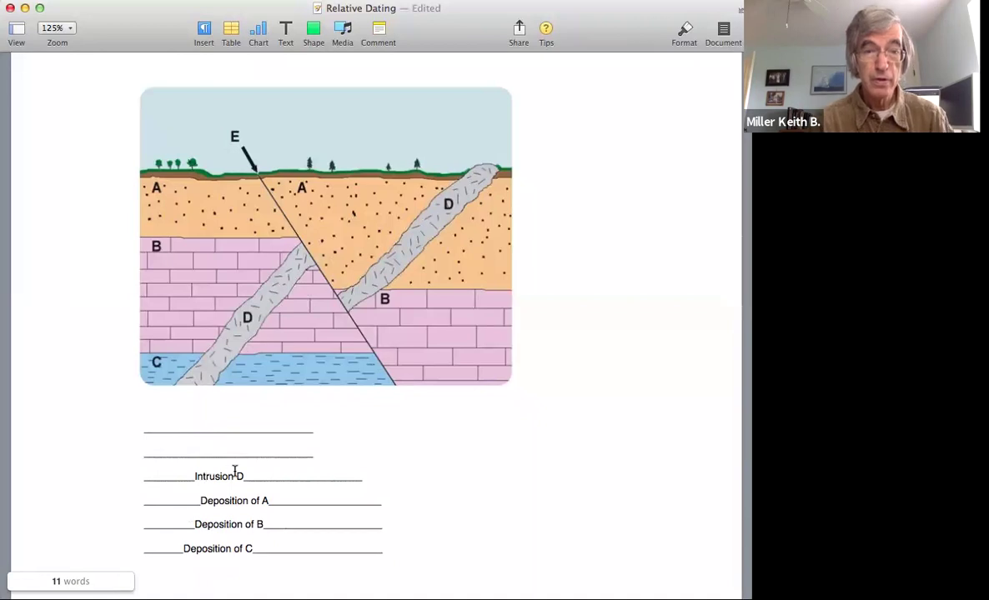
Enter 'Normal Fault E' on the second line and 'Erosion' on the top line.
click(200, 452)
text(Fault)
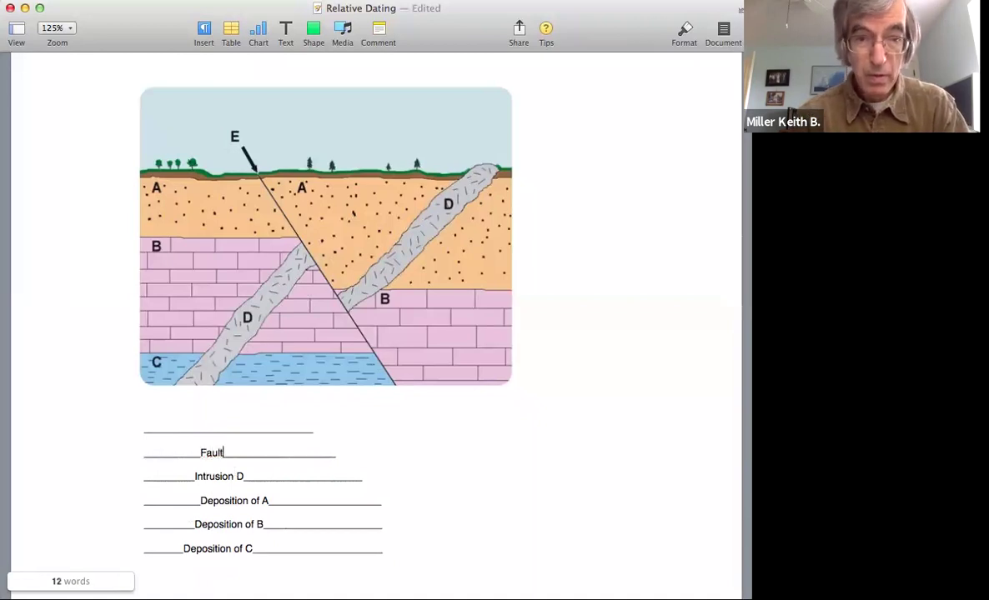
text( E)
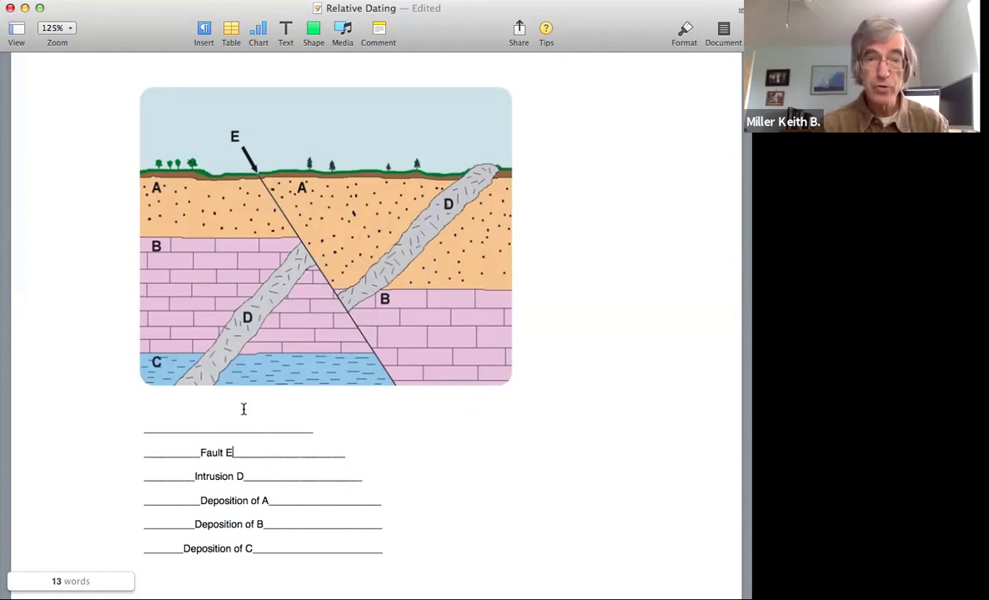
click(200, 453)
text(Noraml)
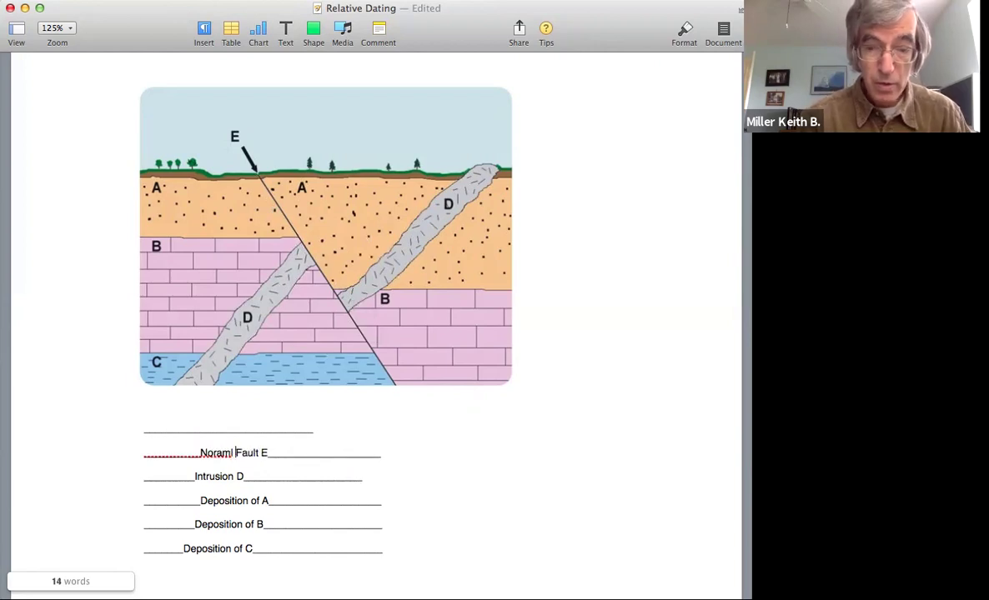
key(BackSpace)
key(BackSpace)
key(BackSpace)
key(BackSpace)
text(mal)
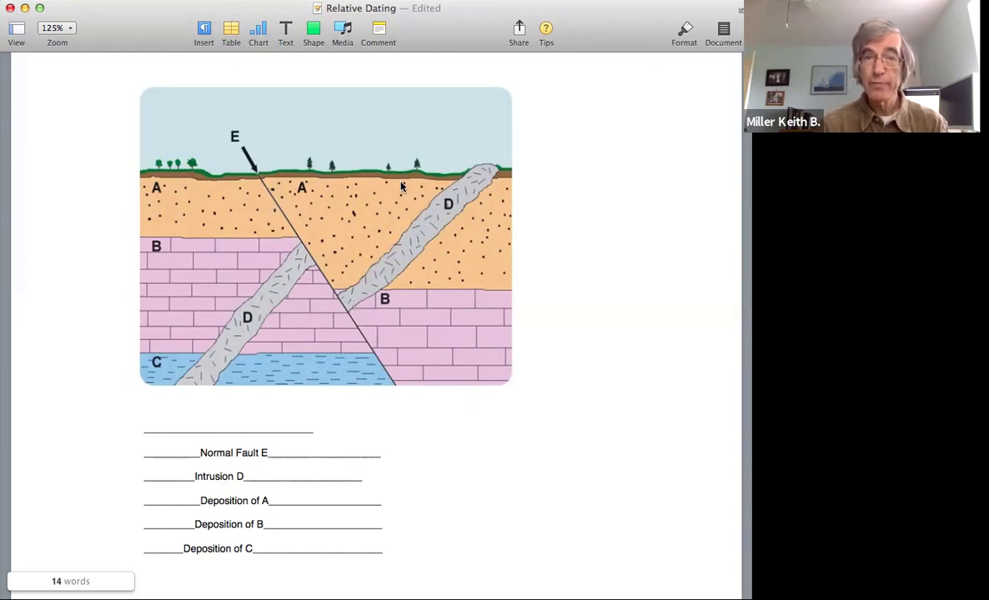
click(205, 427)
text(Erosion)
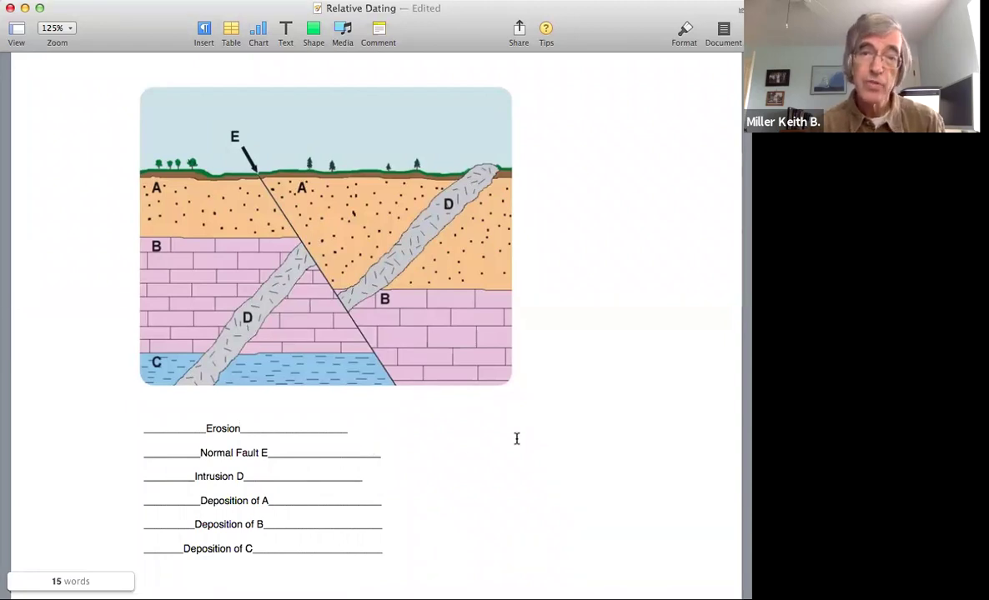
Scroll down to the Grand Canyon cross-section and place the cursor on its bottom answer line.
scroll(516, 438, down, 10)
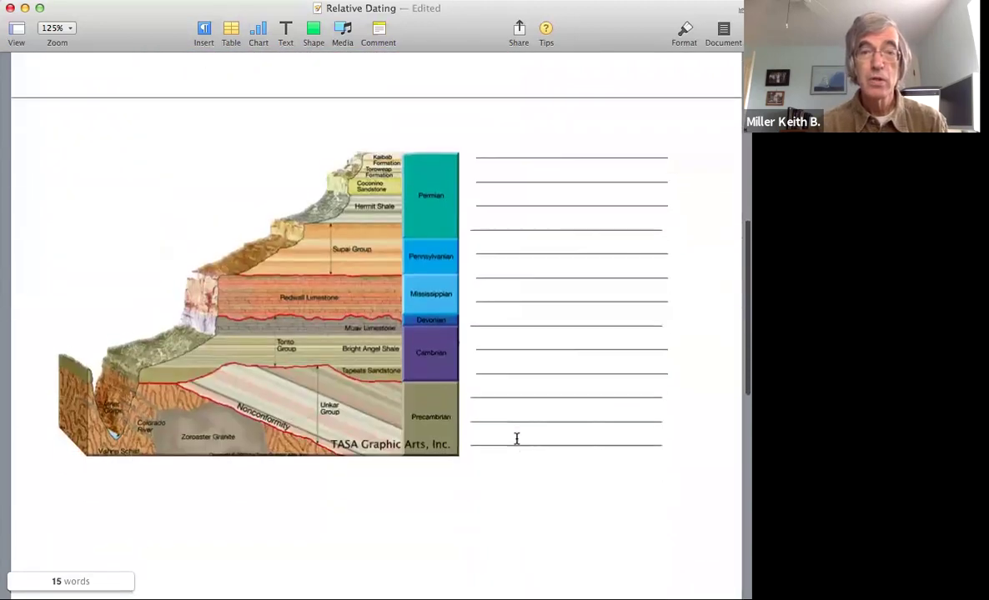
scroll(516, 438, down, 3)
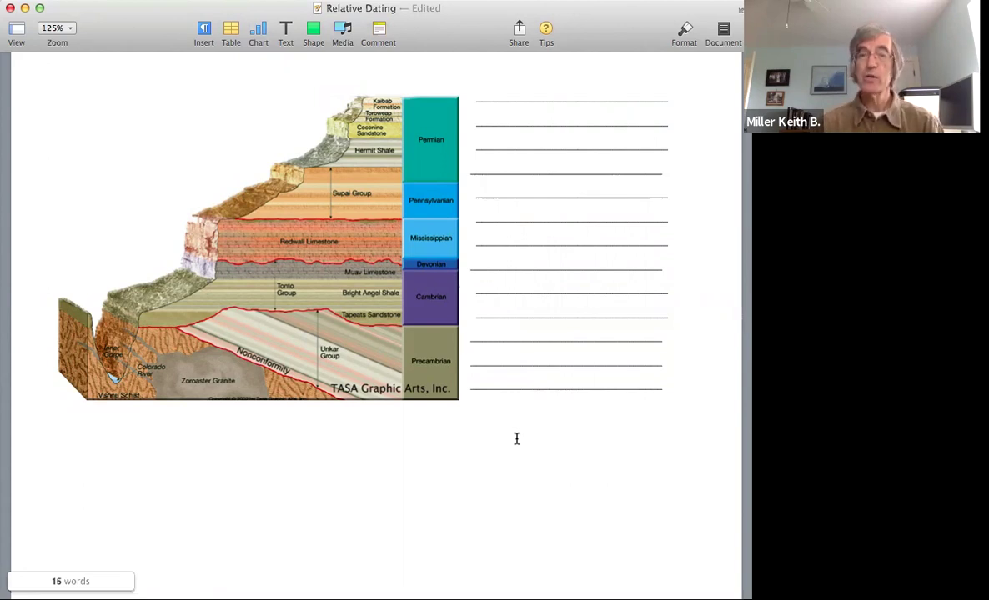
click(482, 377)
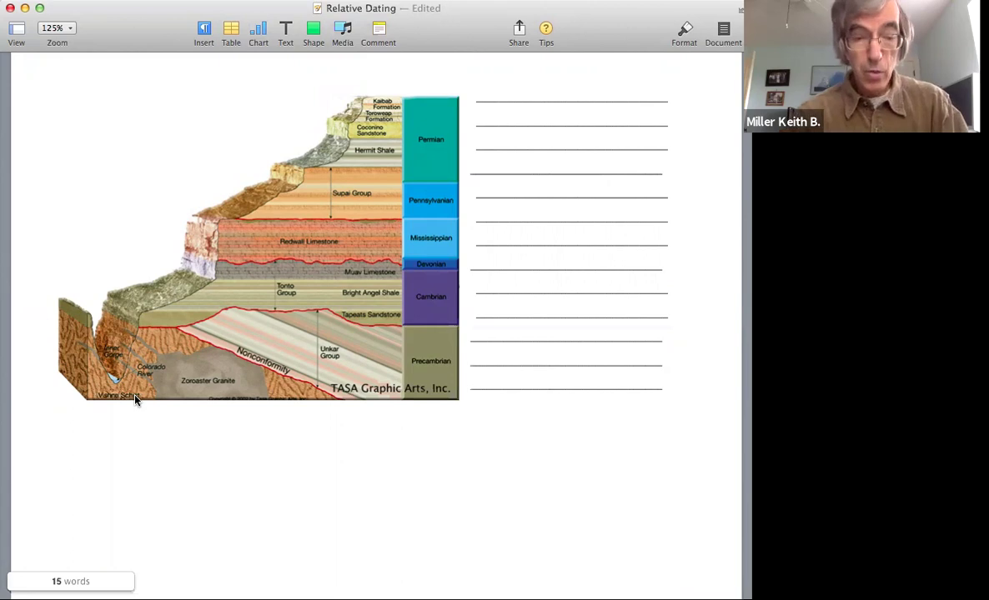
Type 'Deposition of sedimentary rocks' on the bottom line, inserting the missing i.
text(De)
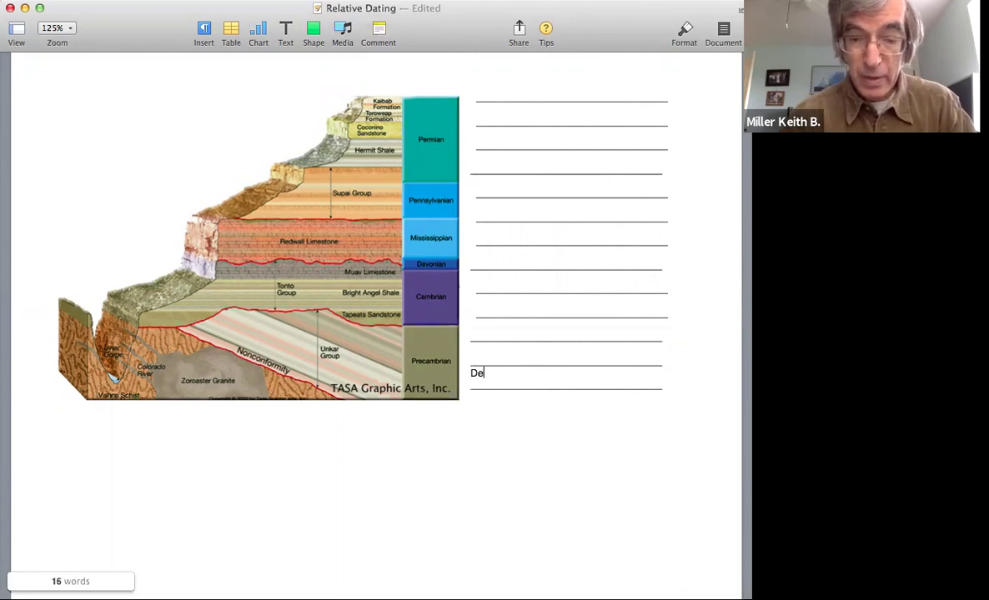
text(postion)
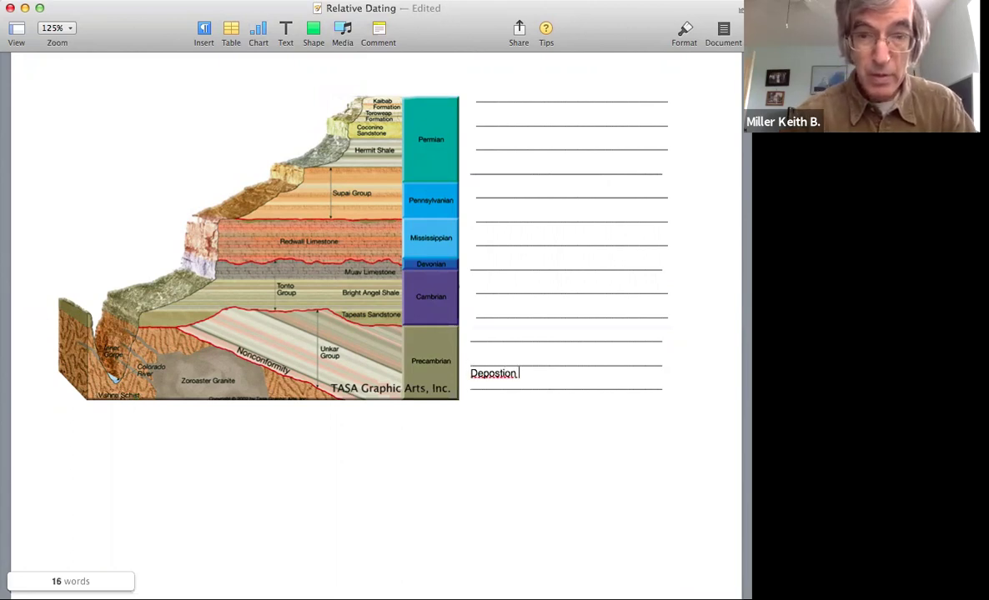
text( of)
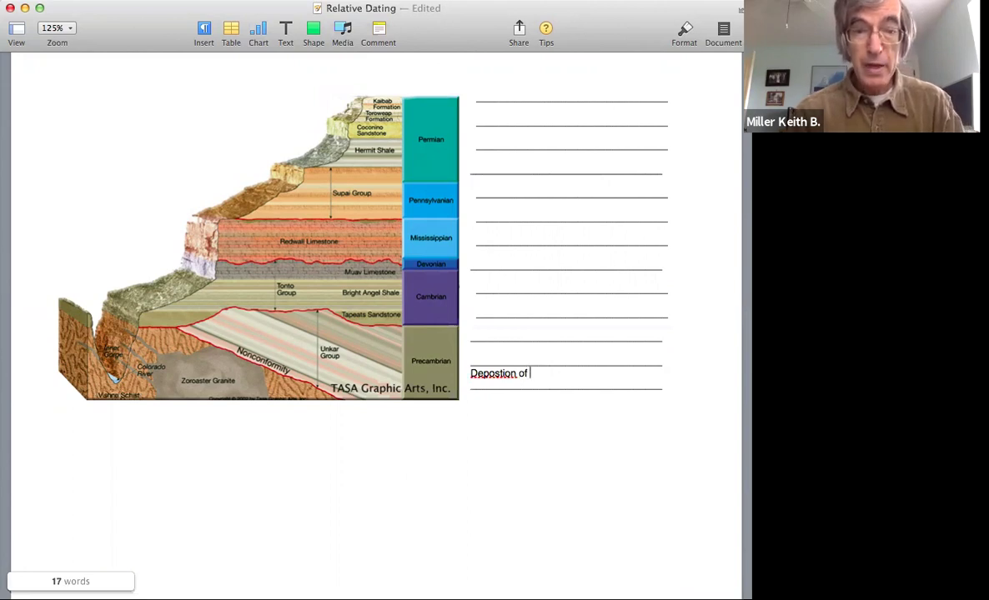
text( se)
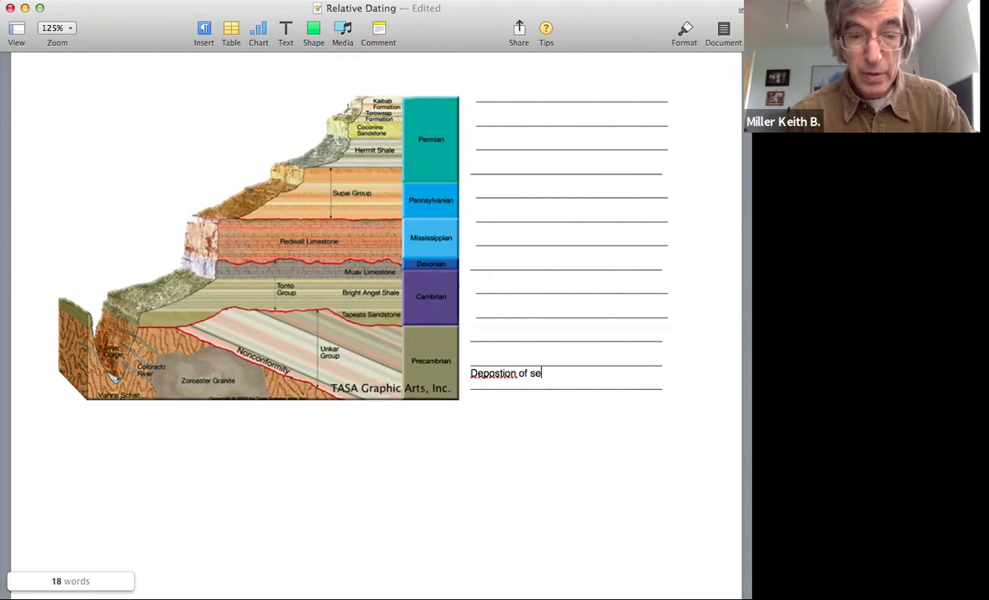
text(dimentary )
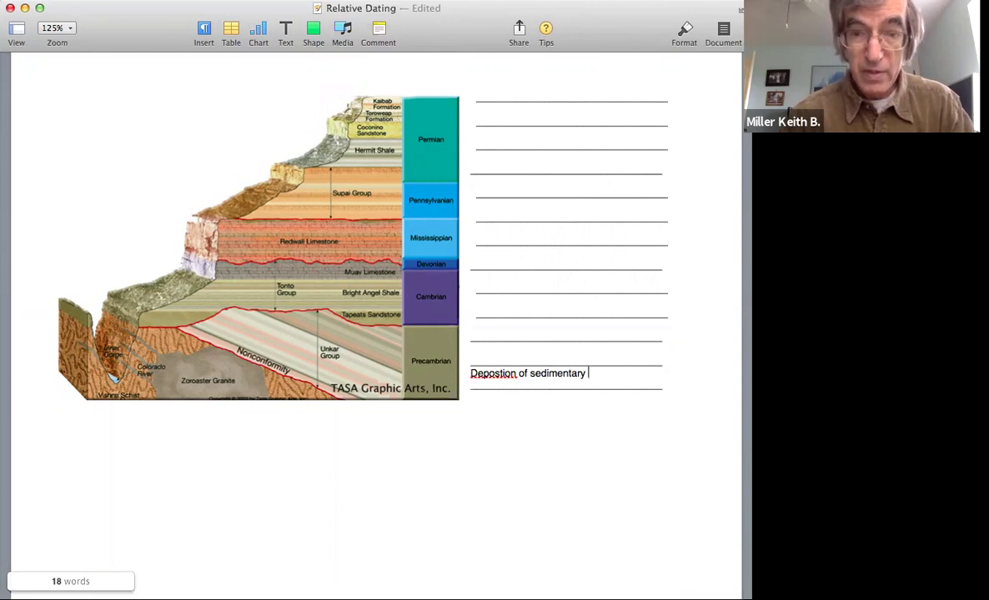
text(rocks)
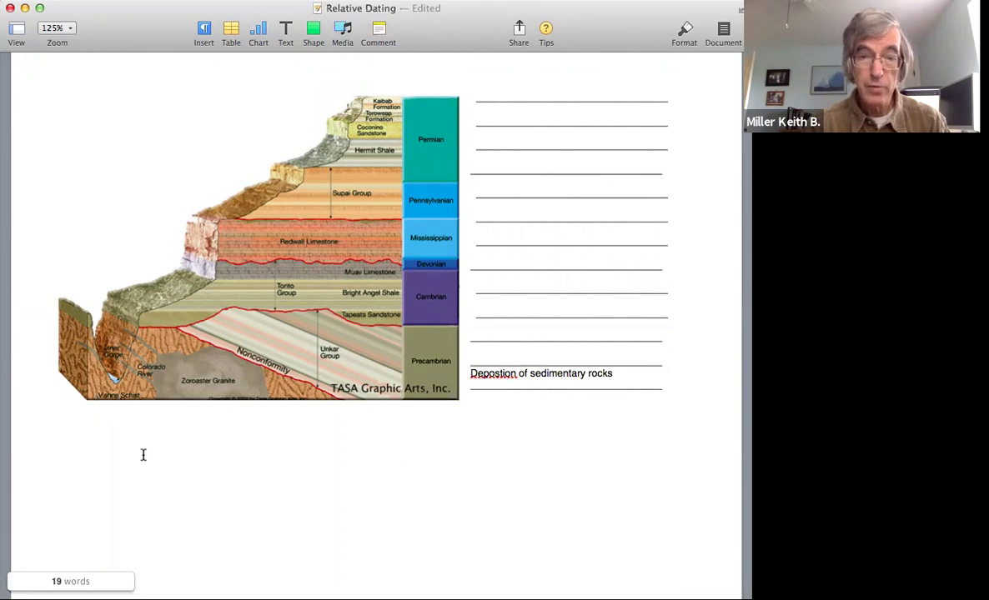
click(499, 374)
text(i)
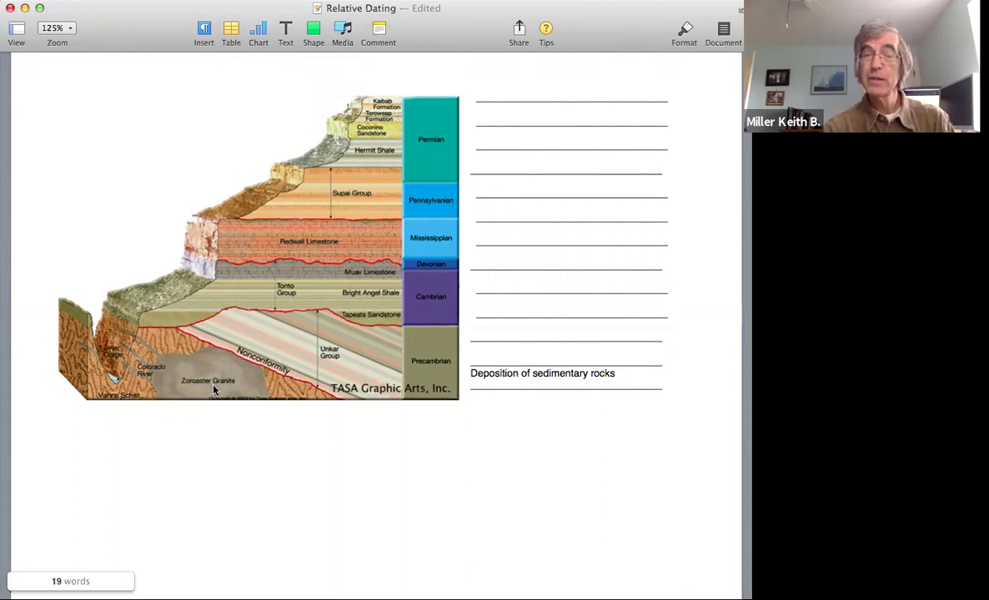
Add 'Deformation & Metamorphism of rocks' and 'Intrusion of granite' on the next two lines up.
key(Up)
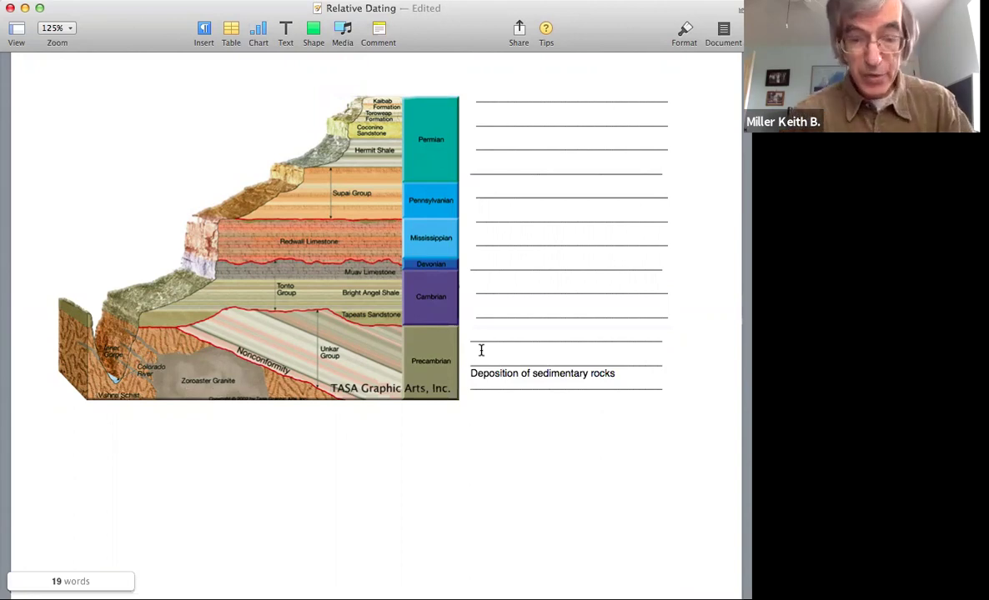
text(Deformation &)
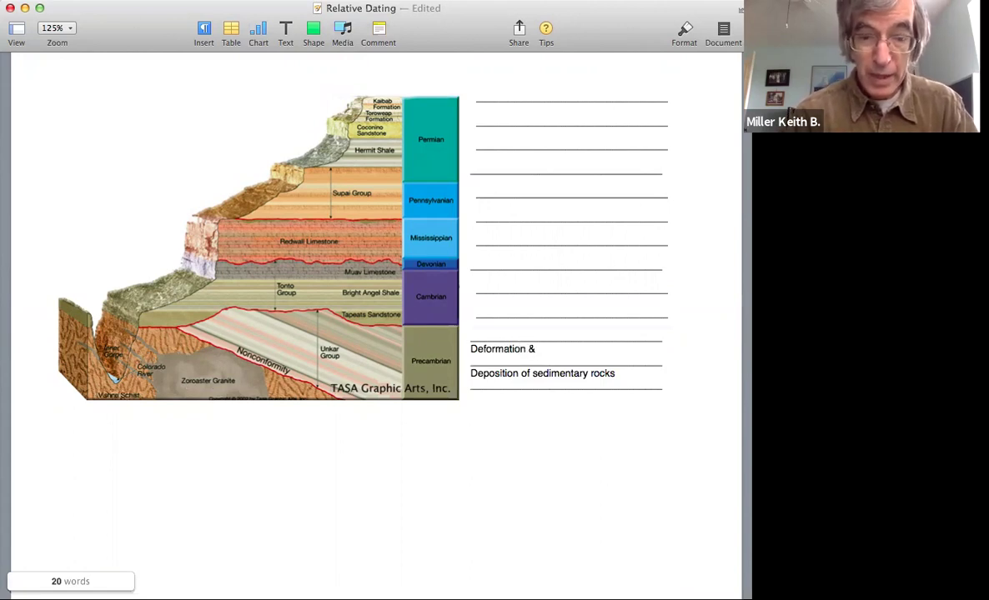
text( Me)
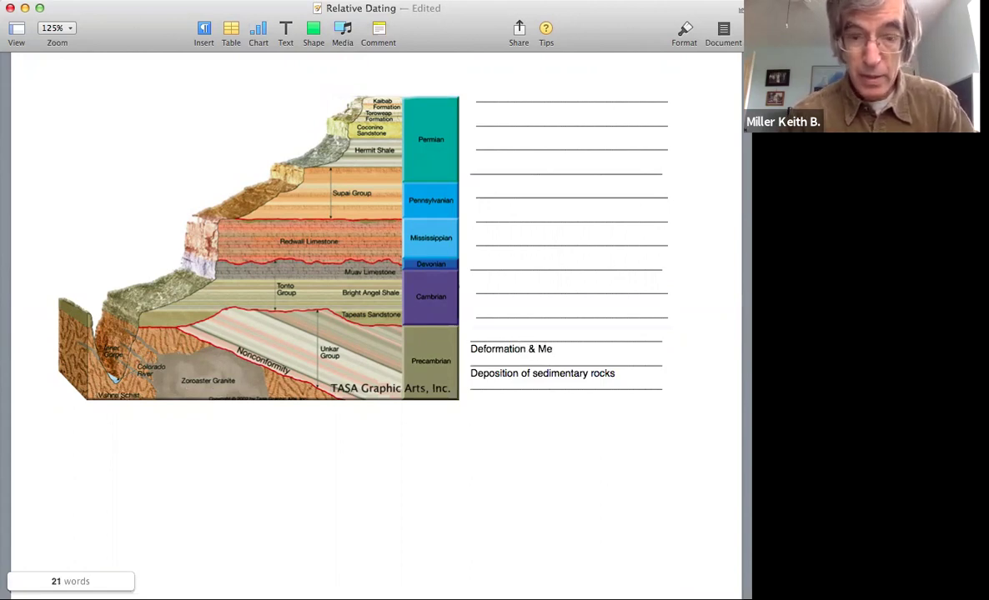
text(tamorphism of rocks)
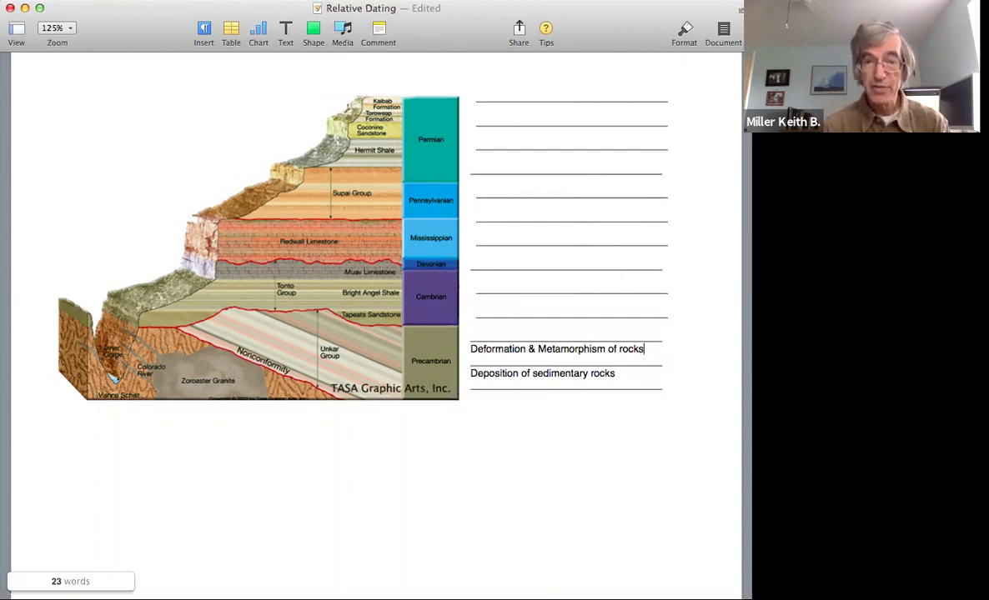
click(477, 327)
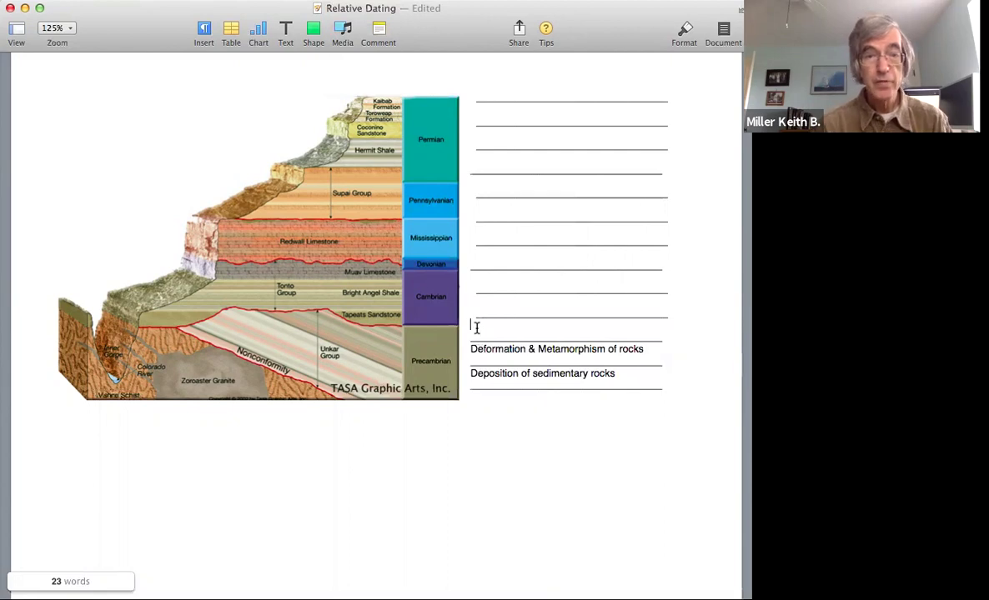
text(Intrusion of)
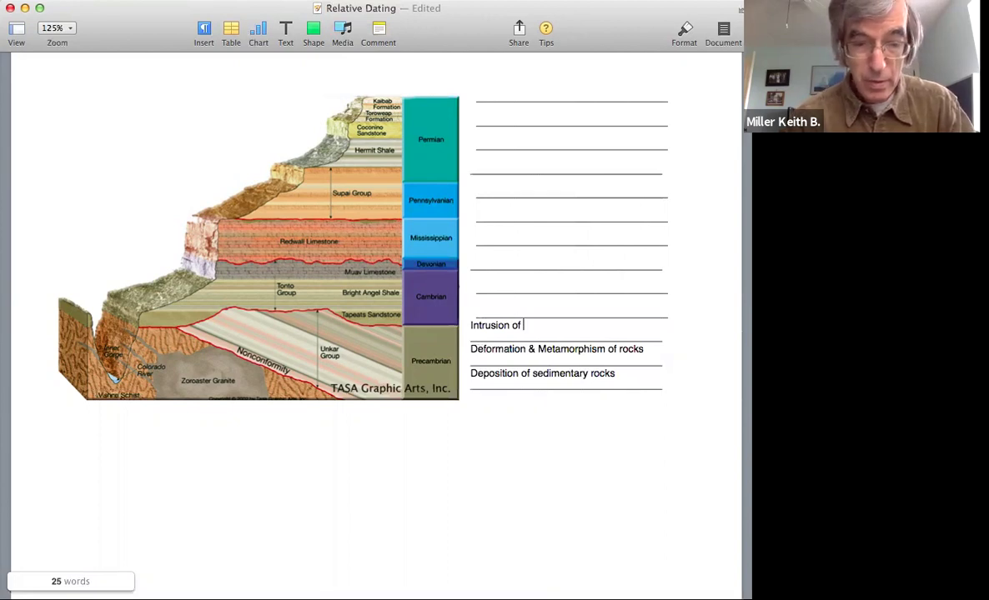
text(granite)
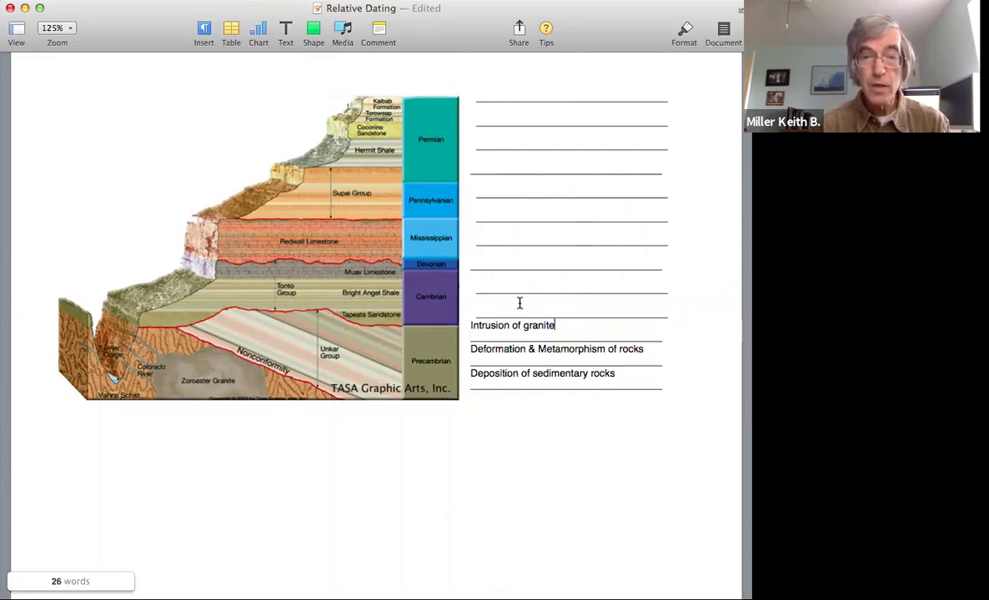
Type 'Formation of nonconformity' on the line above Intrusion of granite, fixing the typo.
click(487, 302)
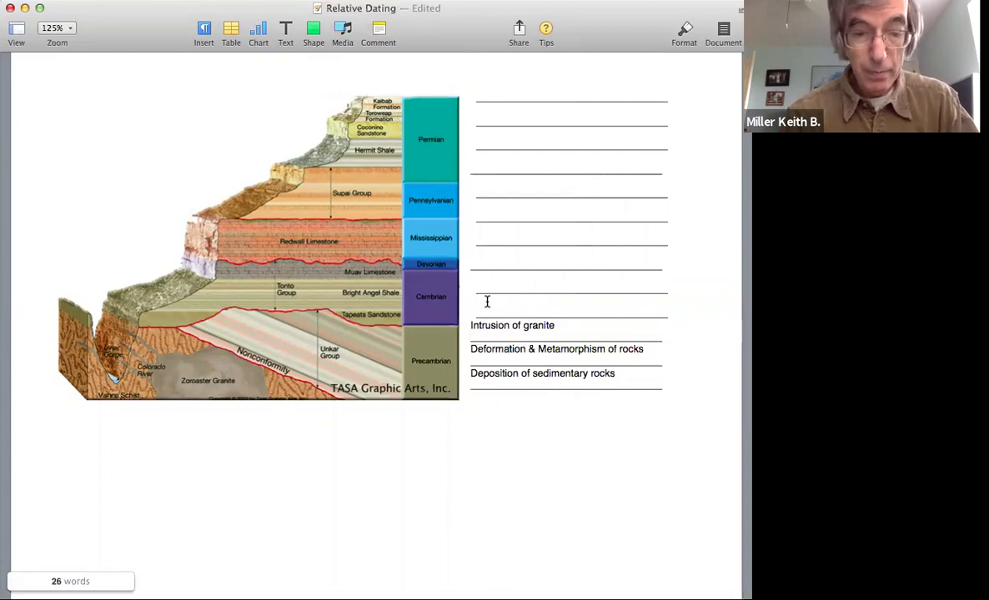
text(Fo)
text(on of )
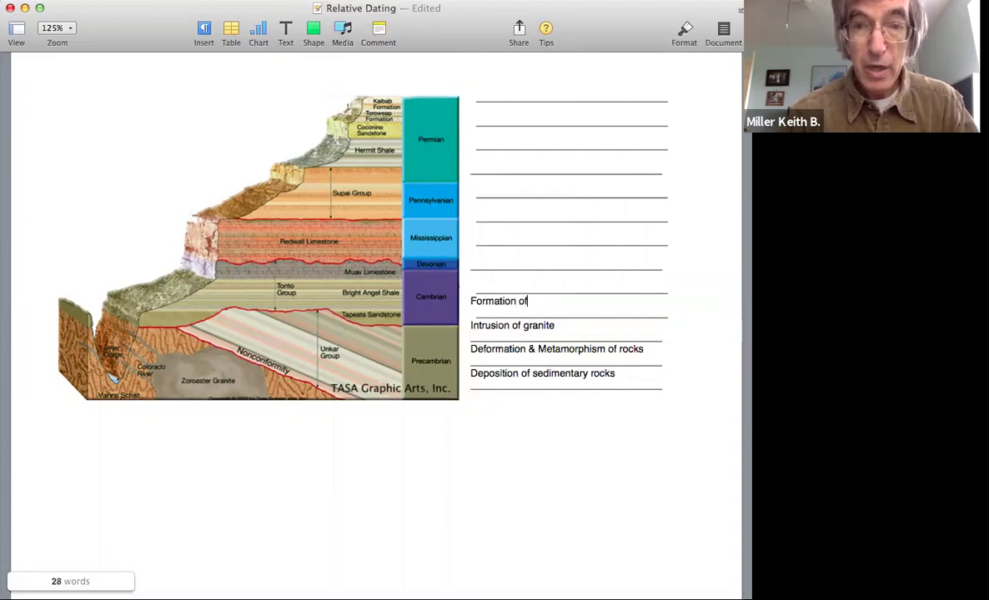
text(noncon)
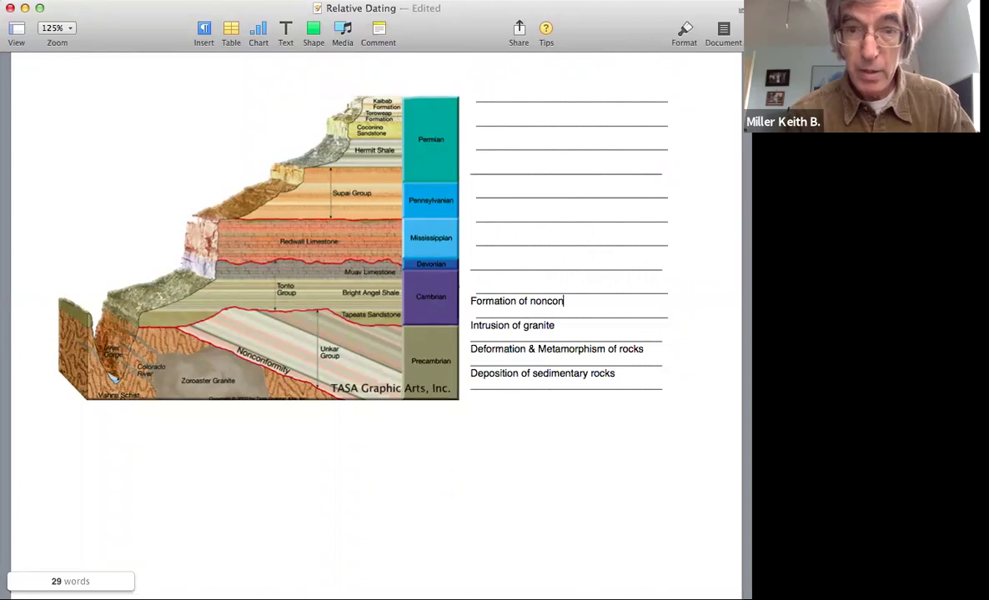
key(BackSpace)
key(BackSpace)
key(BackSpace)
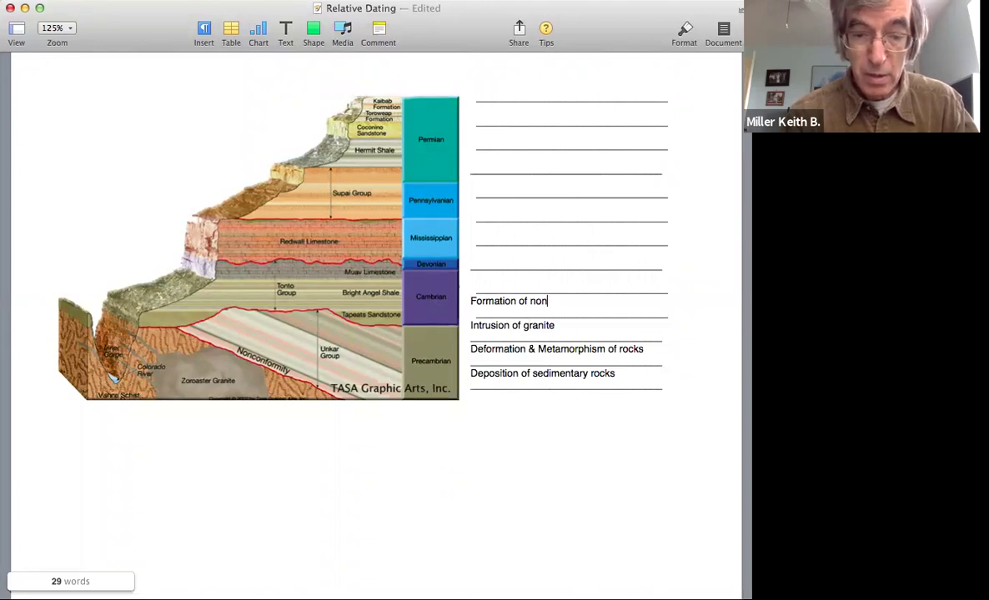
text(conformity)
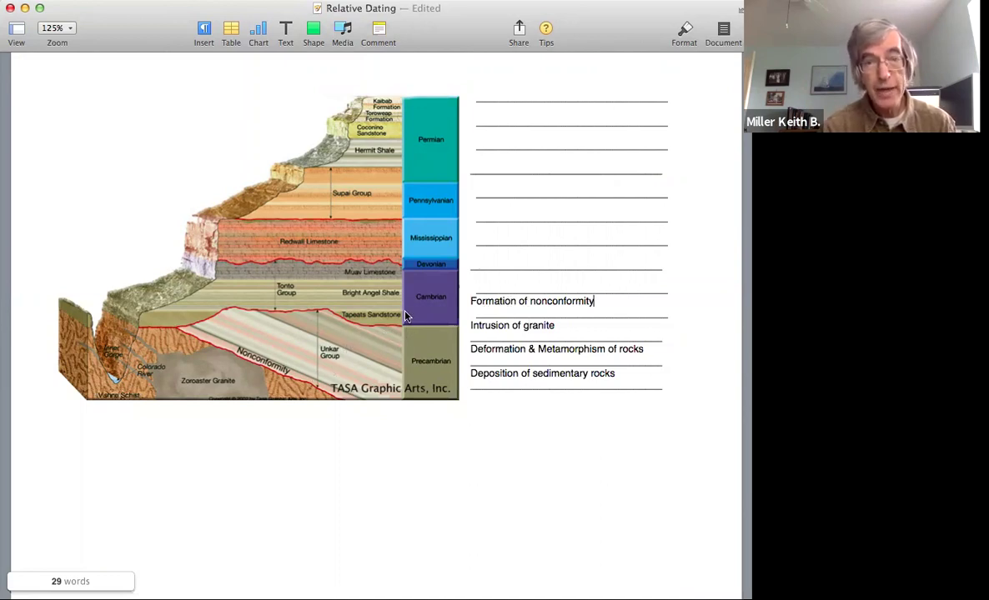
Add and then remove a blank line at the Devonian answer line to check spacing.
click(480, 263)
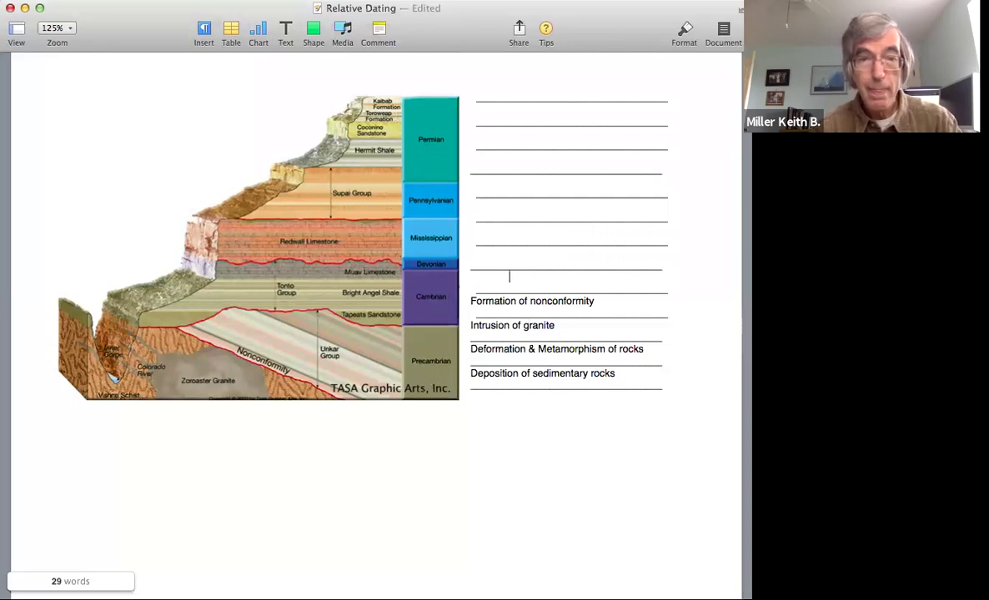
key(Return)
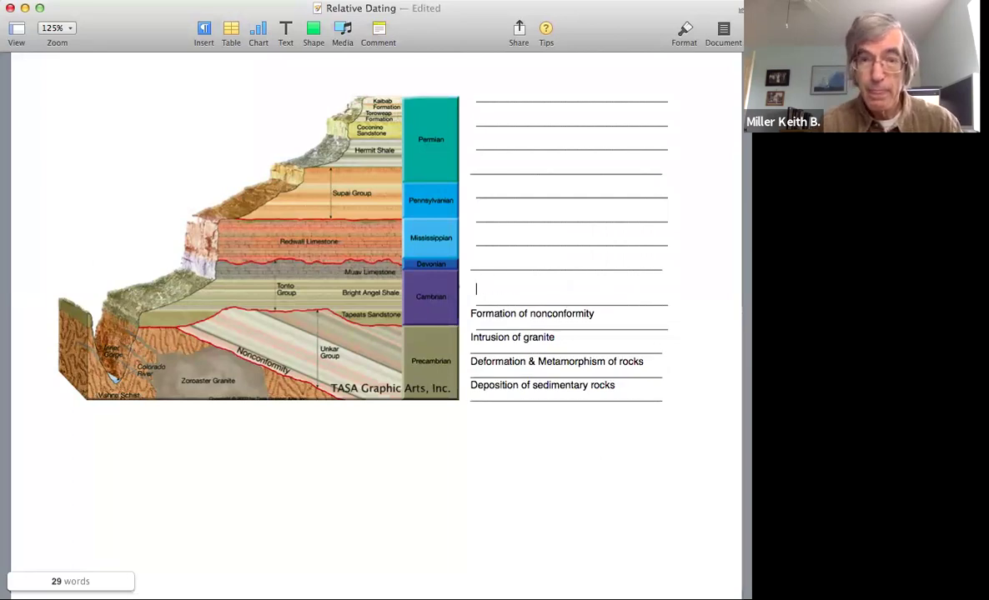
key(BackSpace)
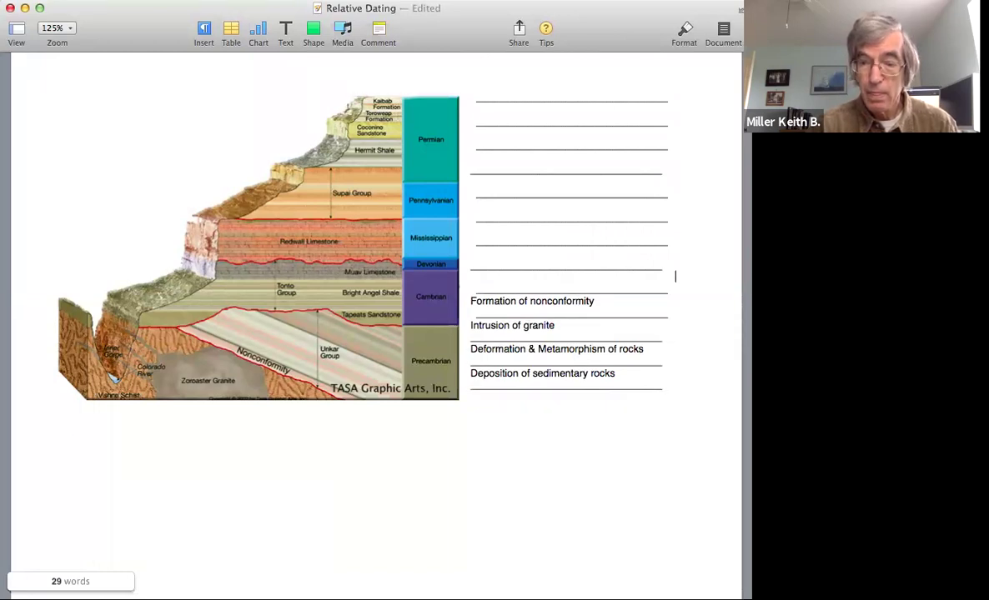
key(Left)
key(Left)
key(Left)
key(Left)
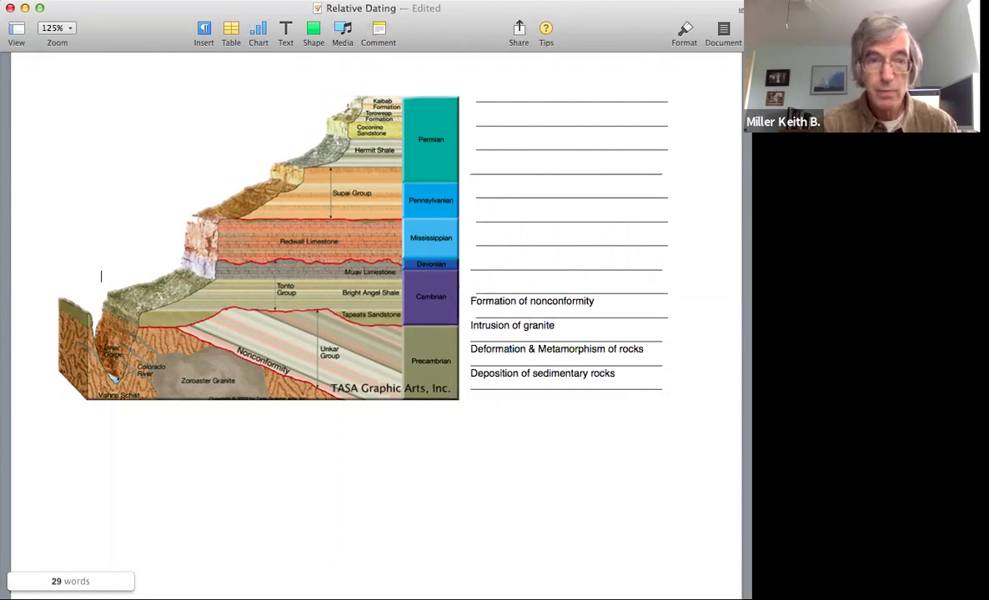
Remove and restore the blank line above 'Formation of nonconformity' beside the diagram.
click(455, 267)
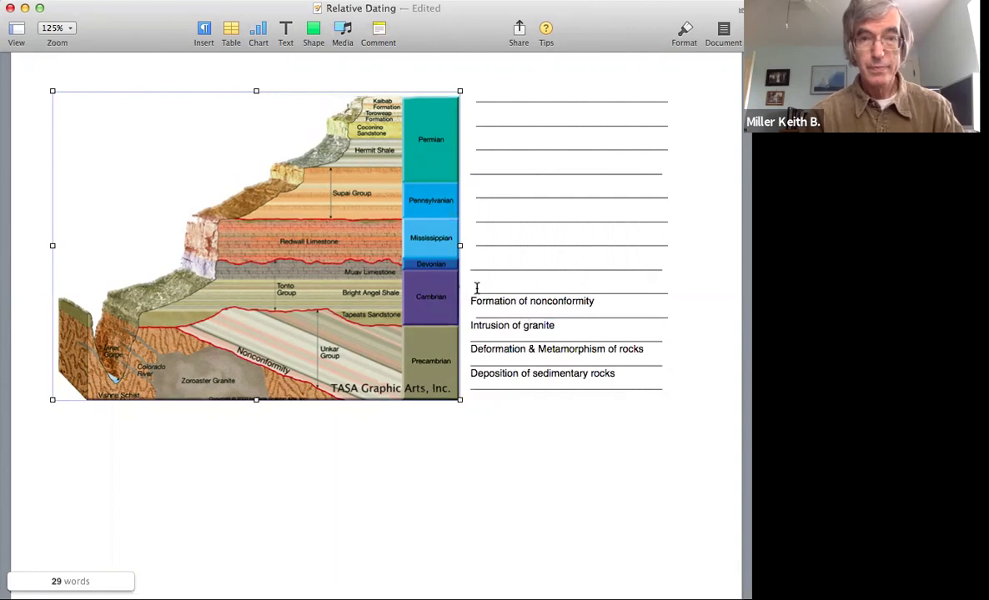
click(471, 276)
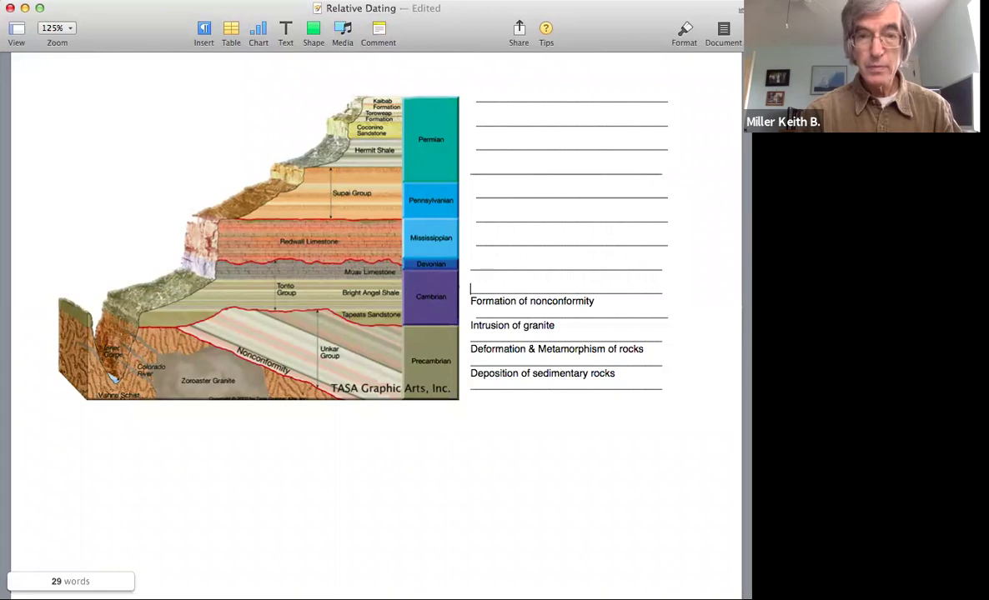
key(BackSpace)
key(Return)
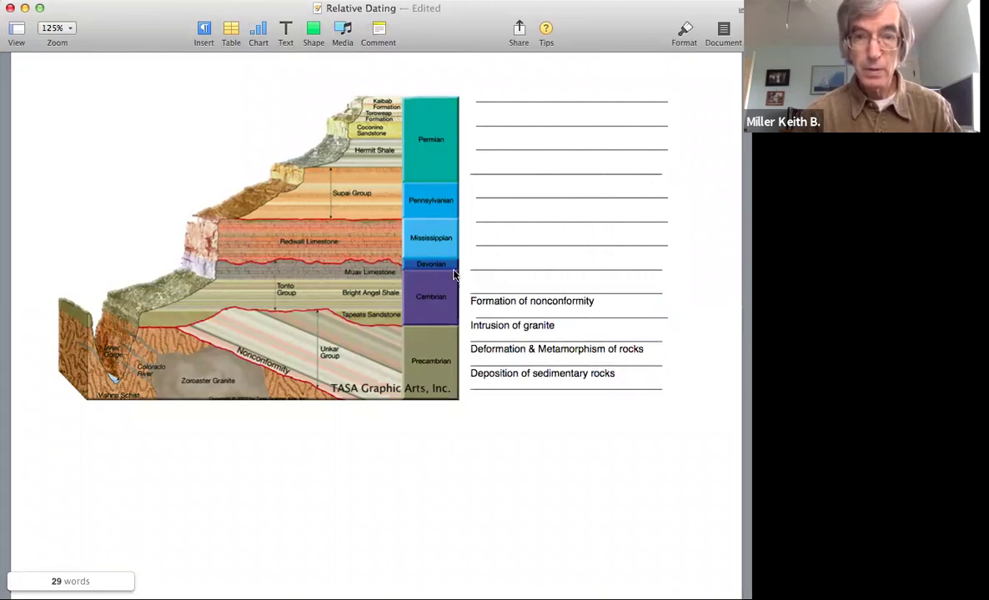
Type 'Deposition of Unkar Group' on the empty line above Formation of nonconformity.
click(490, 277)
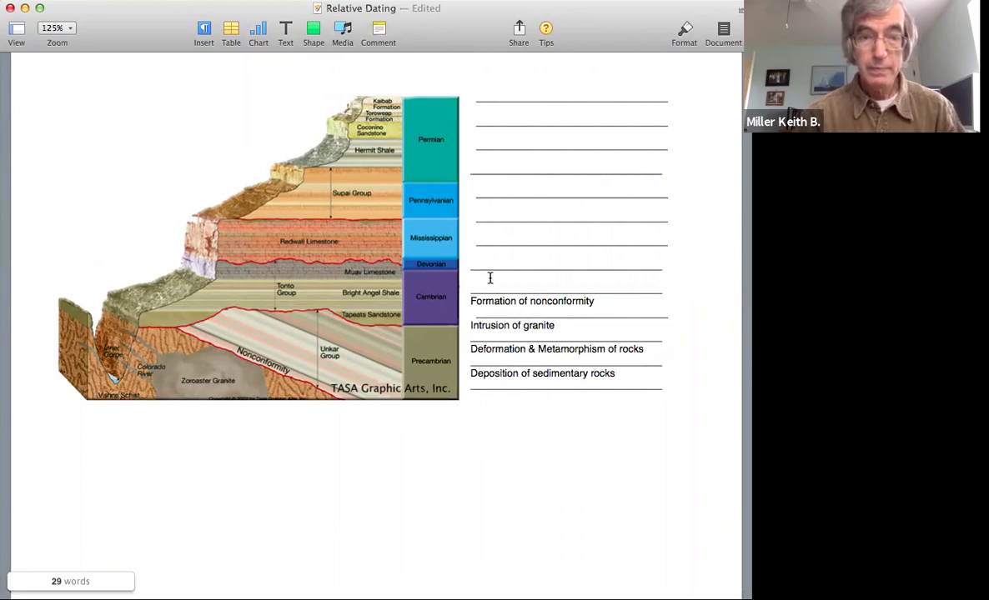
key(Right)
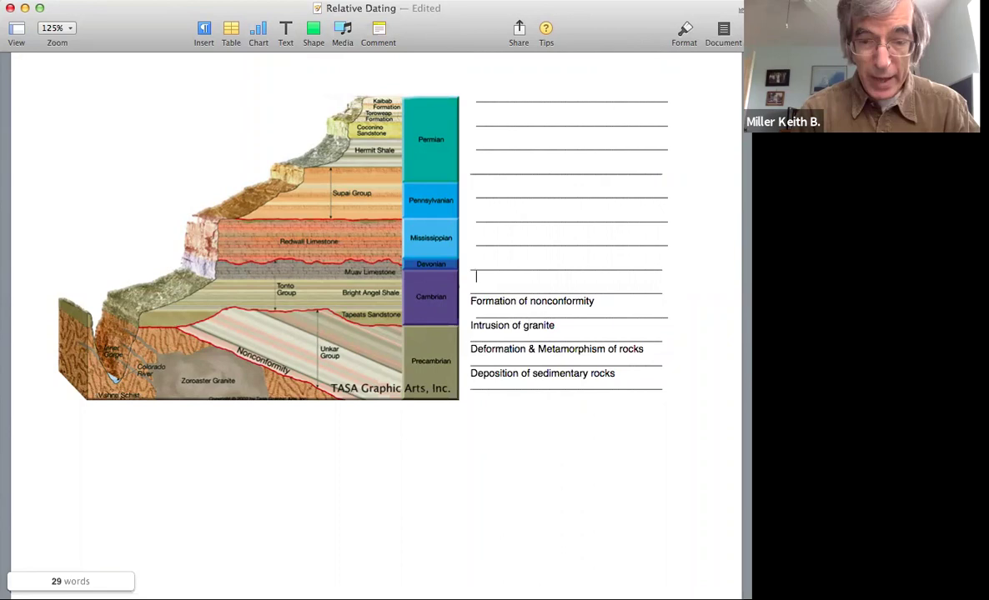
text(DEpos)
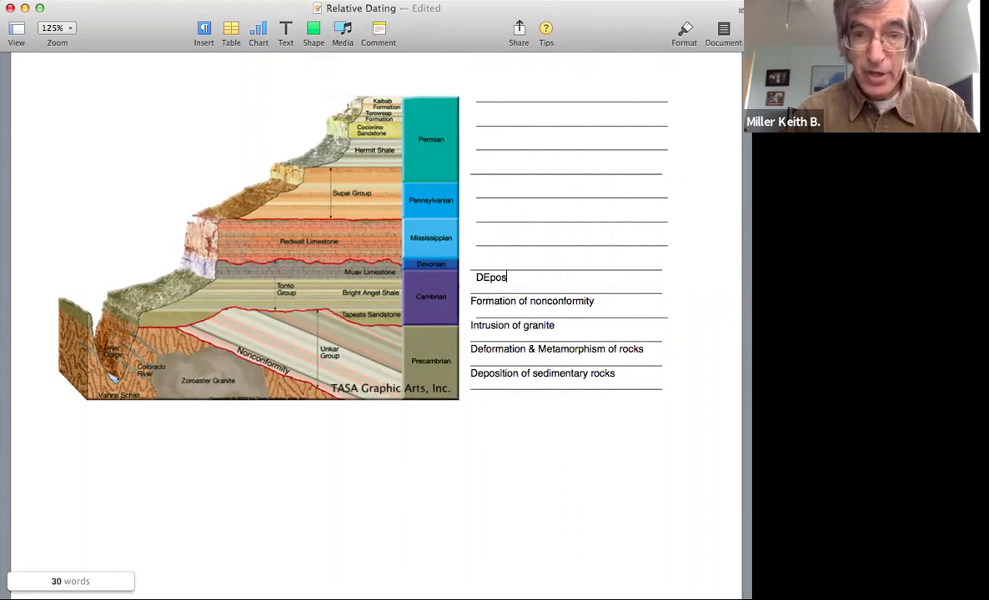
text(ition of )
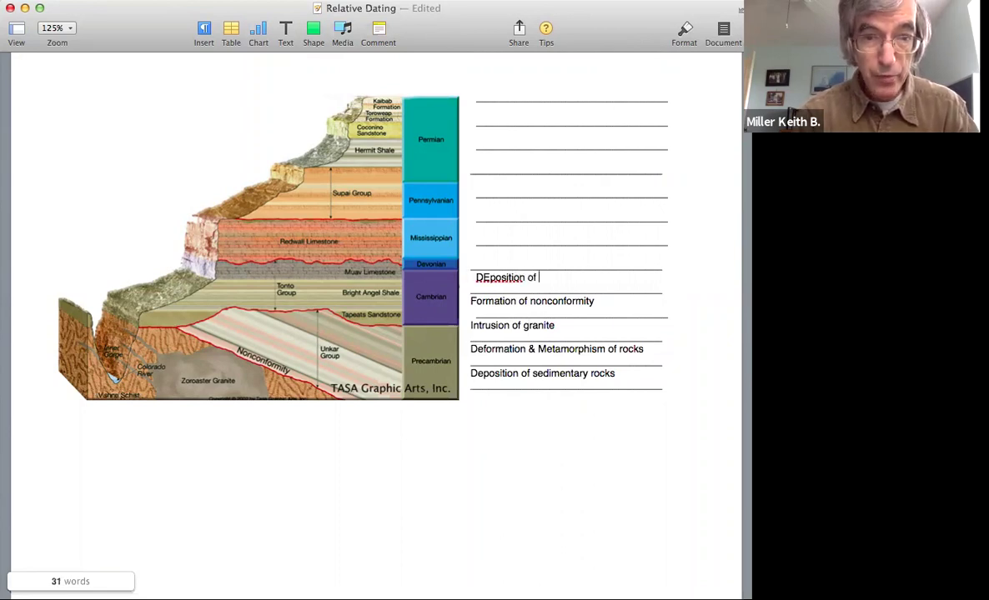
text(Unkar )
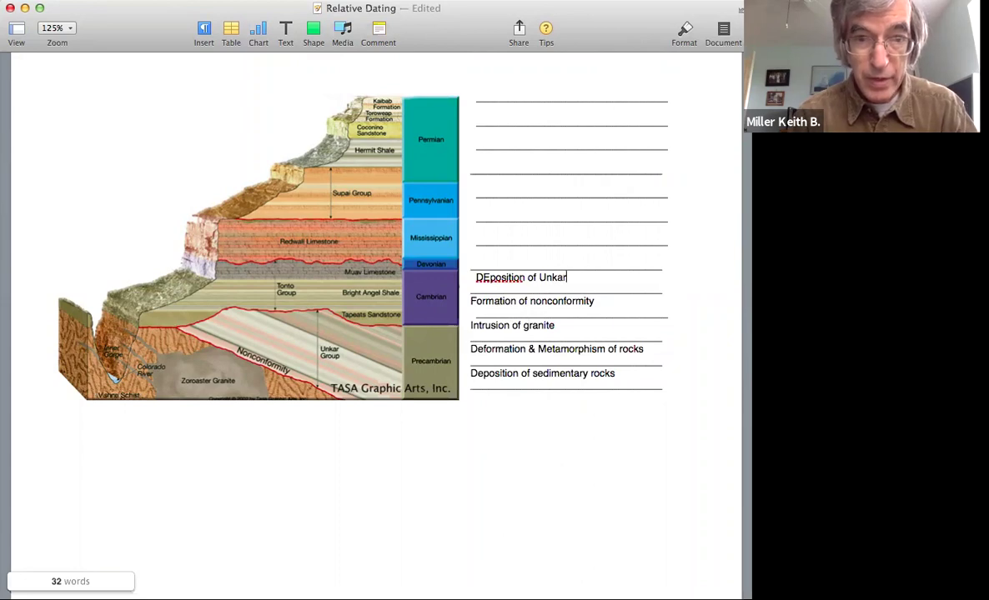
text(Group)
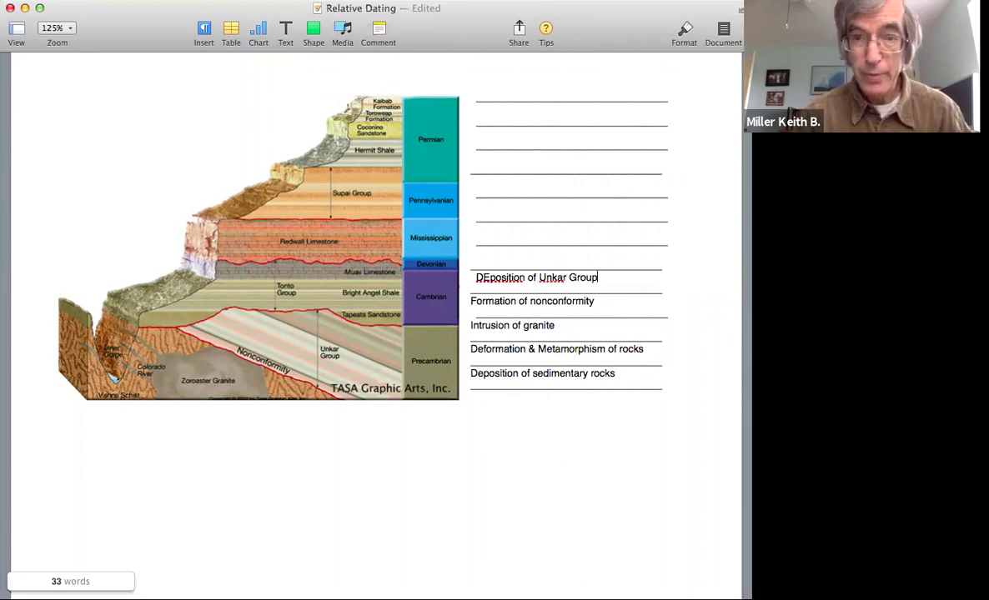
click(486, 279)
Correct 'DEposition' to lowercase and type 'Tilting of beds' on the line above.
key(BackSpace)
text(e)
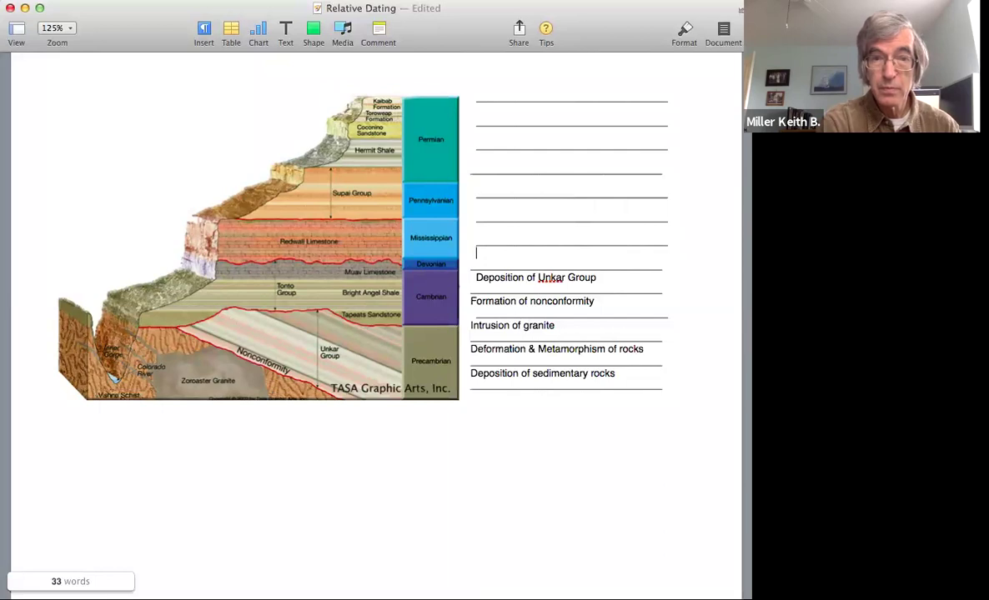
text(Til)
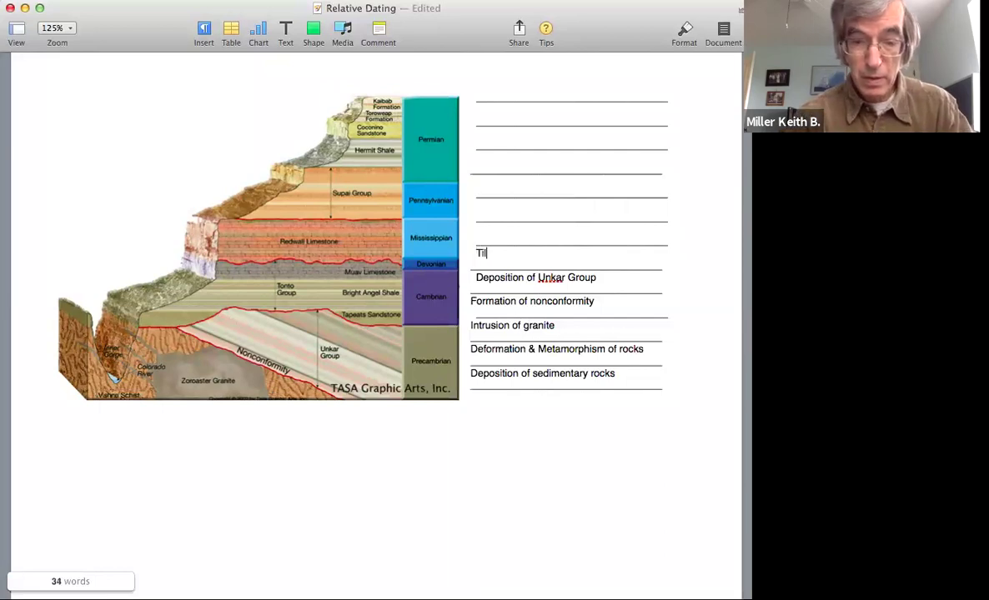
text(ting)
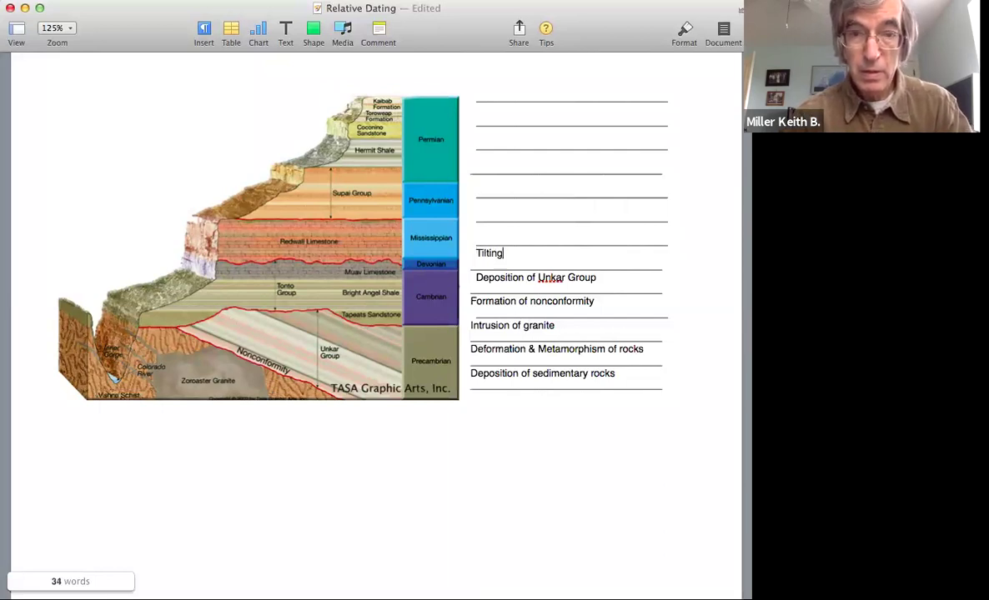
text( of beds)
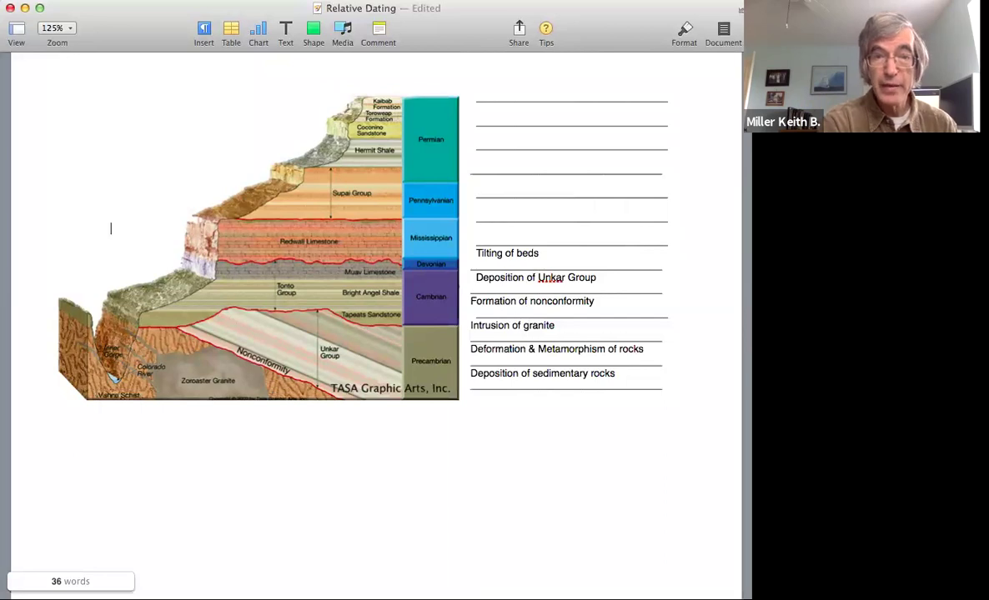
key(Up)
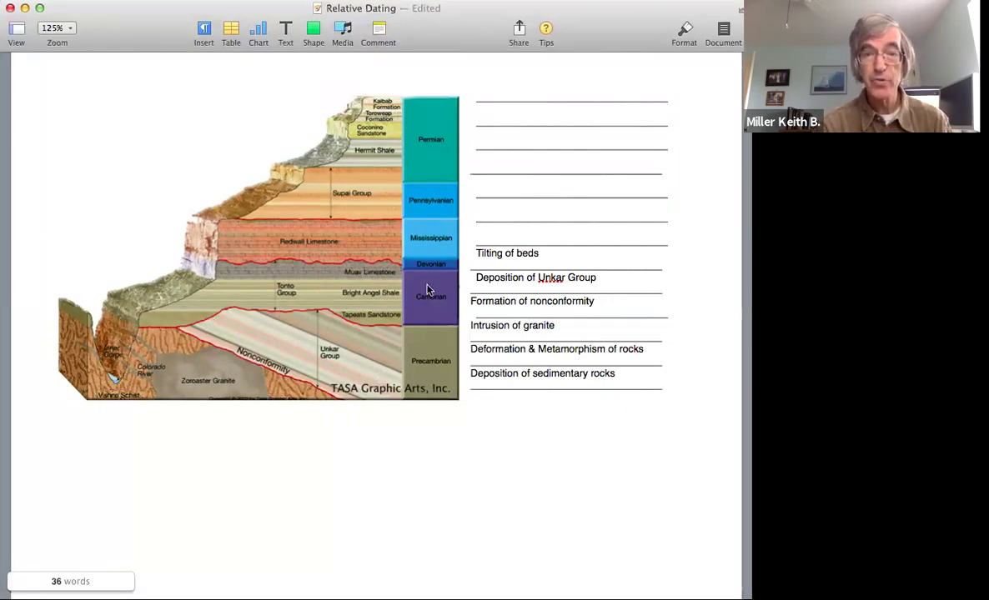
Type 'Formation of angular unconformity' above Tilting of beds, fixing typos at the start.
text(D)
key(BackSpace)
text(From)
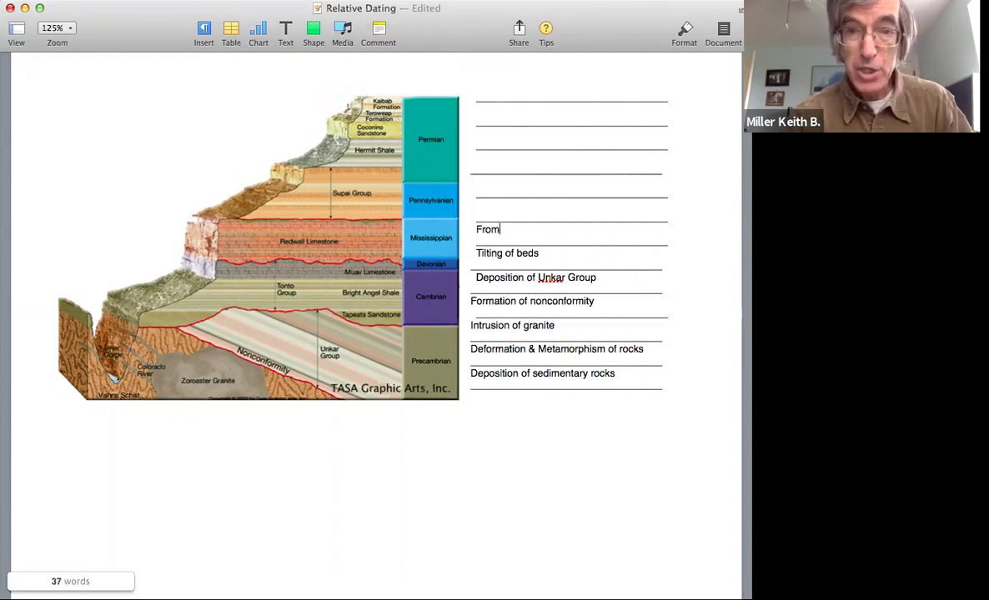
key(BackSpace)
key(BackSpace)
key(BackSpace)
text(ormation)
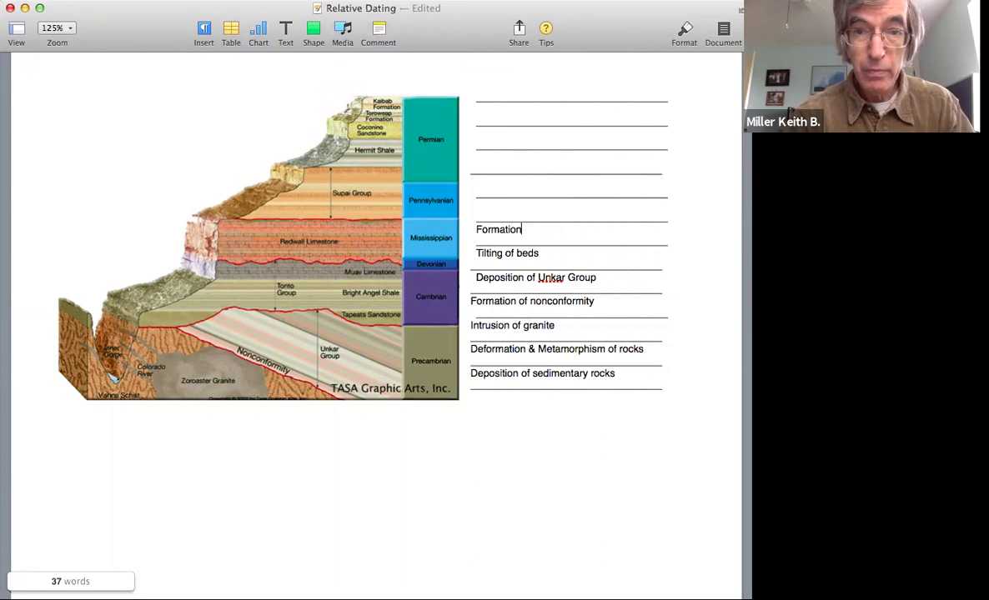
text( of angular uncon)
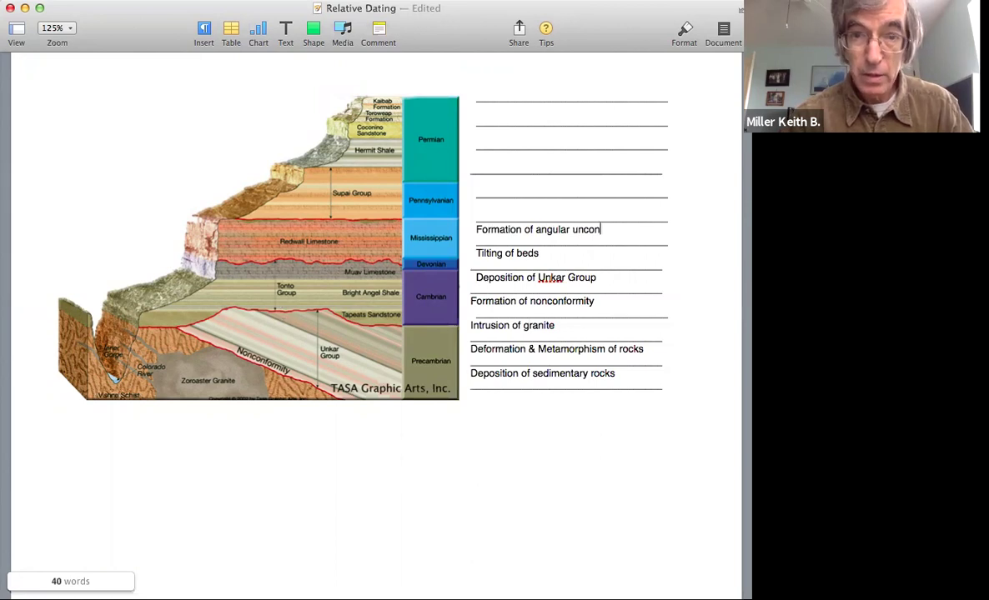
text(formity)
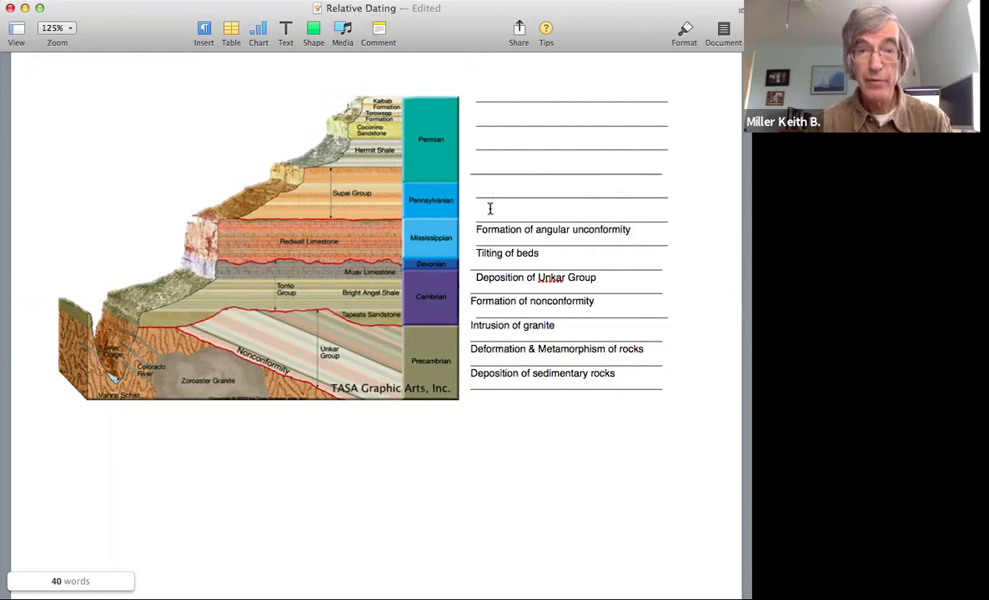
key(Tab)
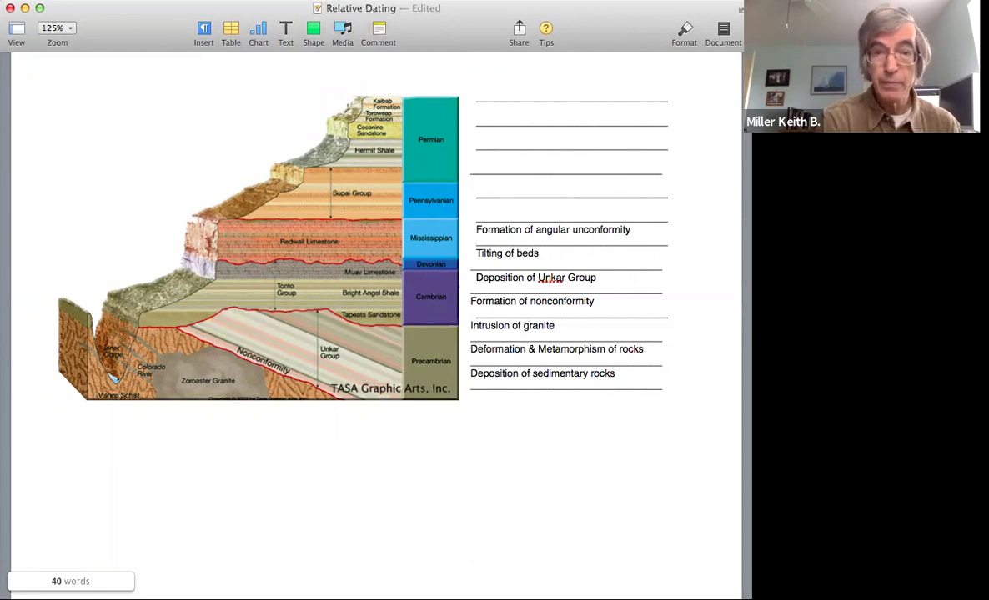
Type 'Deposition of sedimentary rocks' above the angular unconformity line, correcting 'Depotion'.
key(Tab)
key(Tab)
key(Tab)
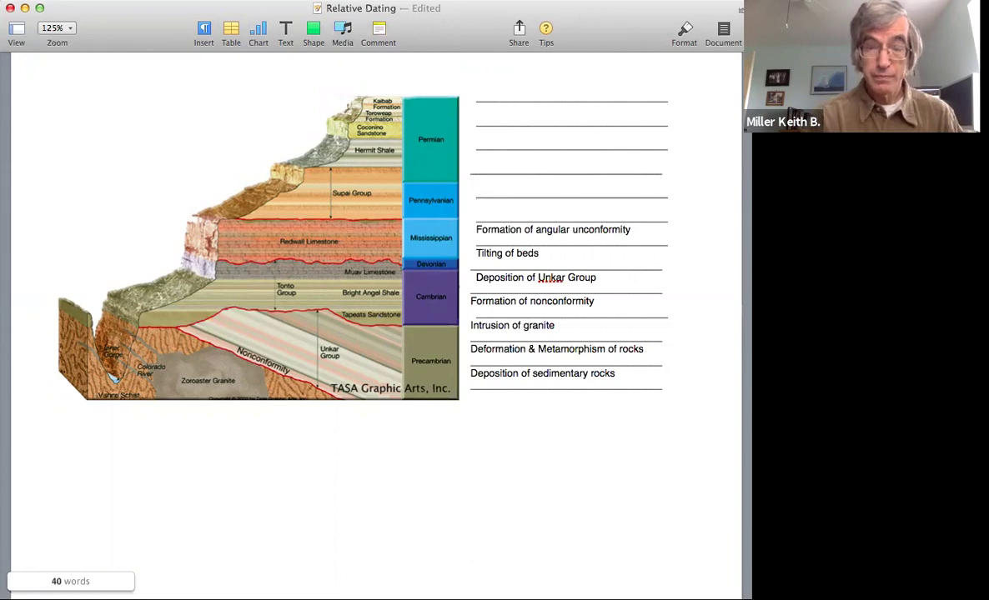
text(Depo)
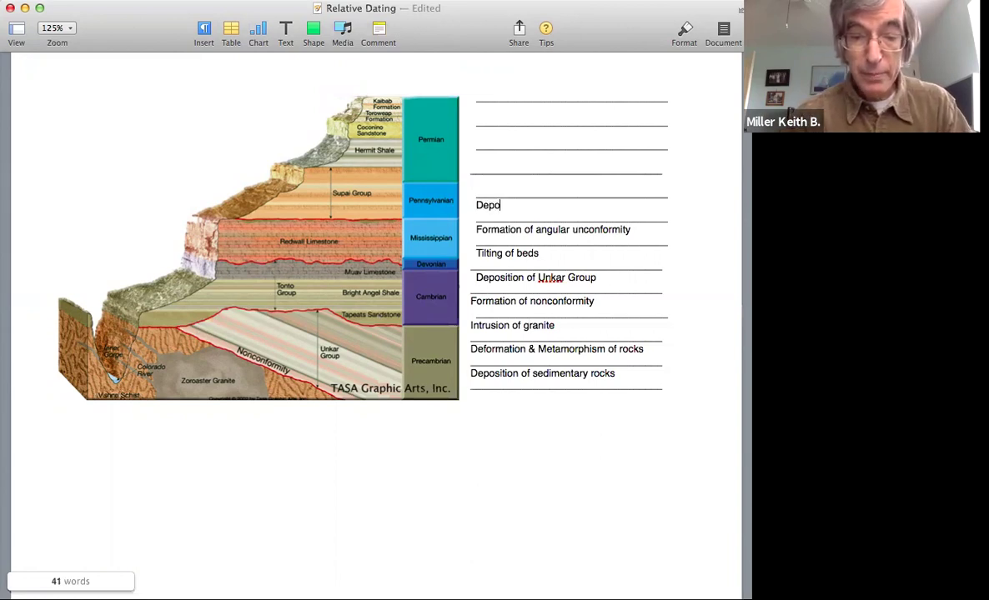
text(tion of)
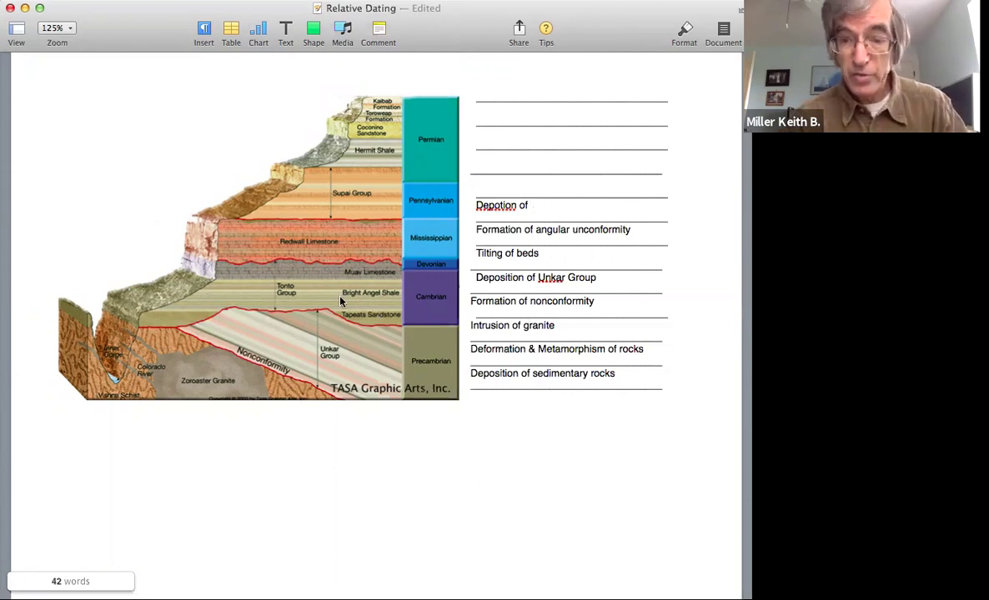
key(BackSpace)
key(BackSpace)
key(BackSpace)
key(BackSpace)
key(BackSpace)
key(BackSpace)
key(BackSpace)
key(BackSpace)
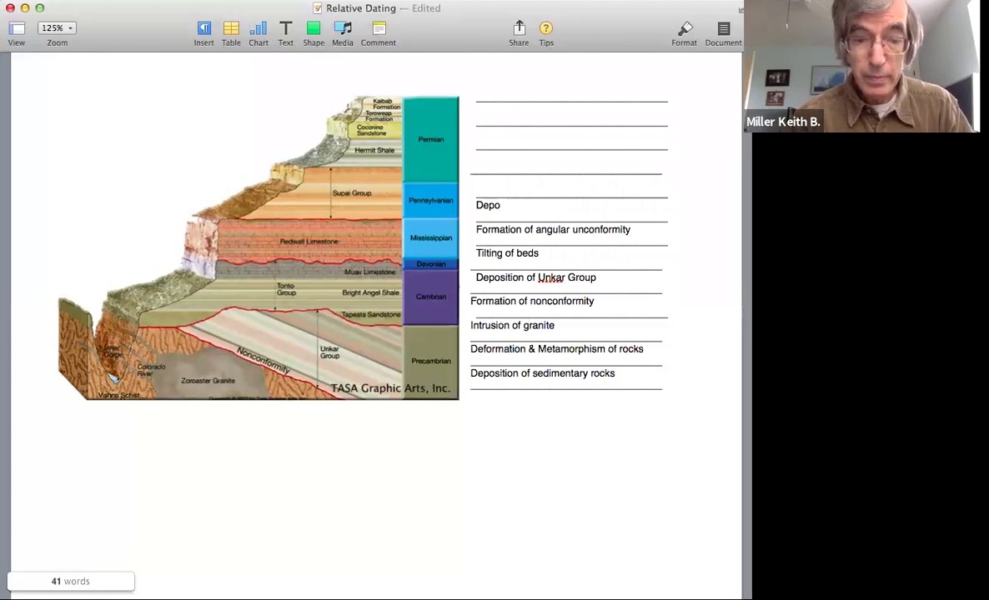
text(sition of s)
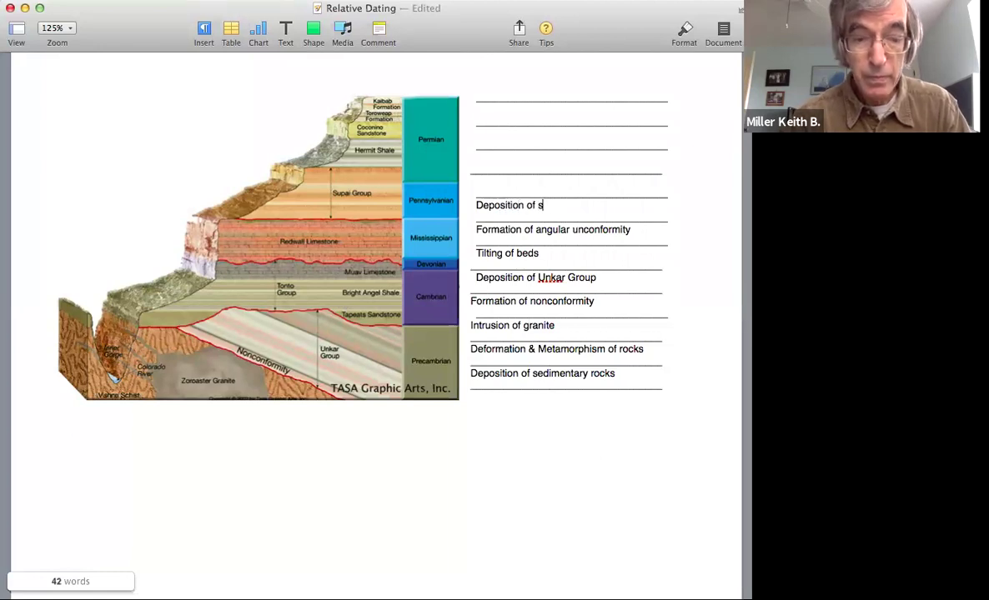
text(edimentary)
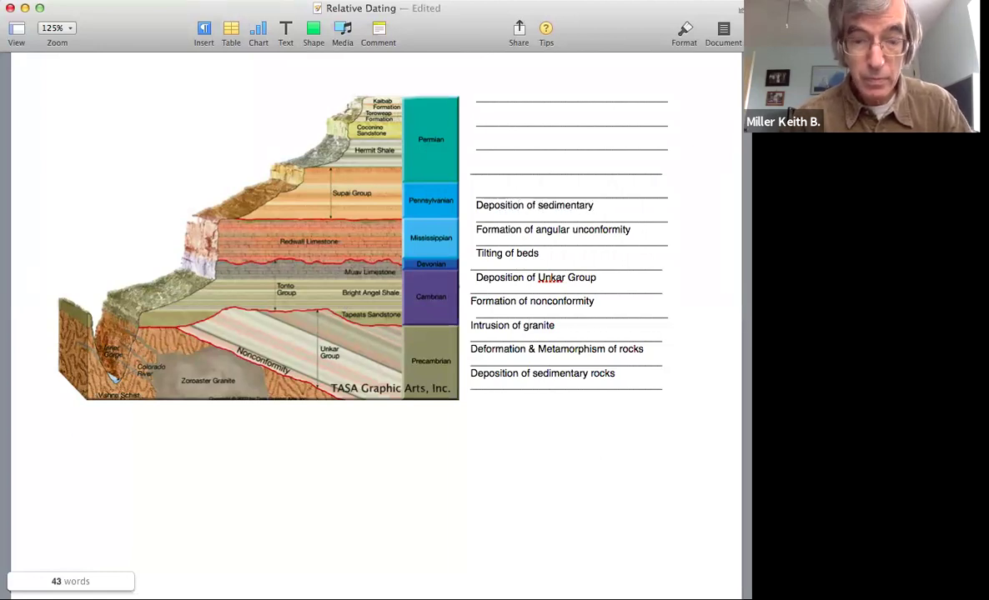
text( rocks)
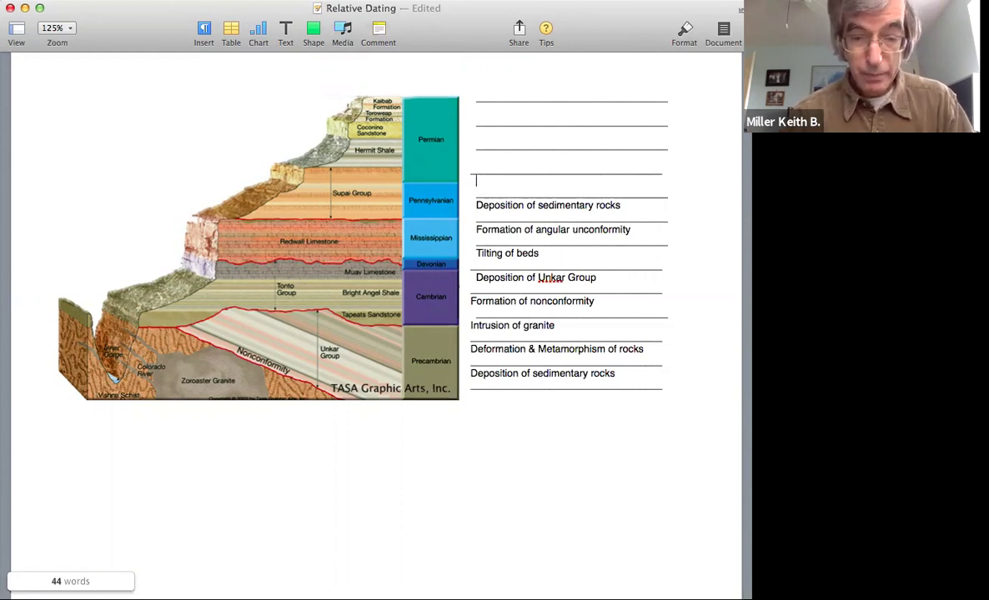
Type 'Formation of disconformity' on the answer line, then move up to the next blank line.
text(Formation of)
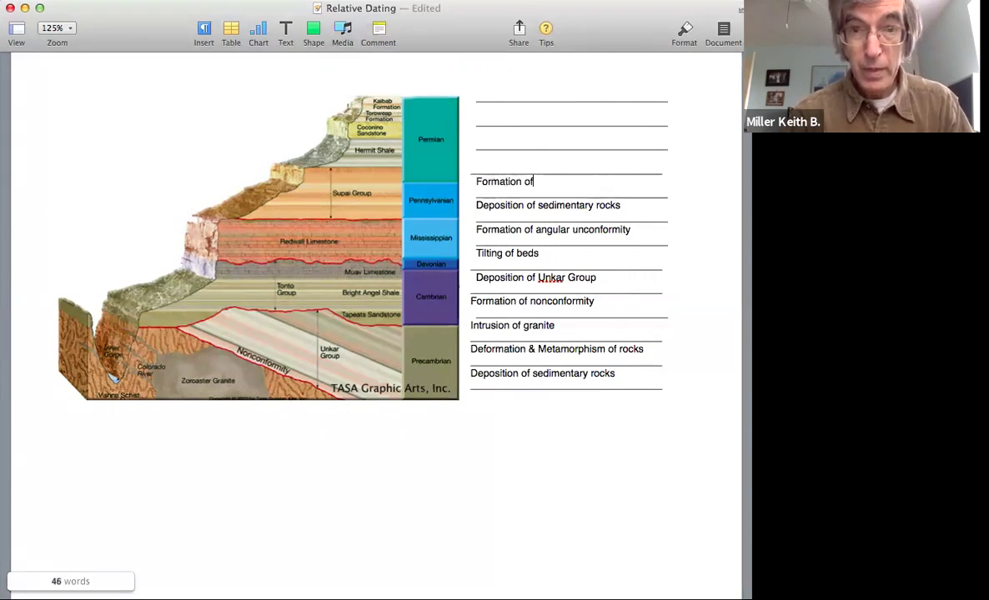
text( disconfo)
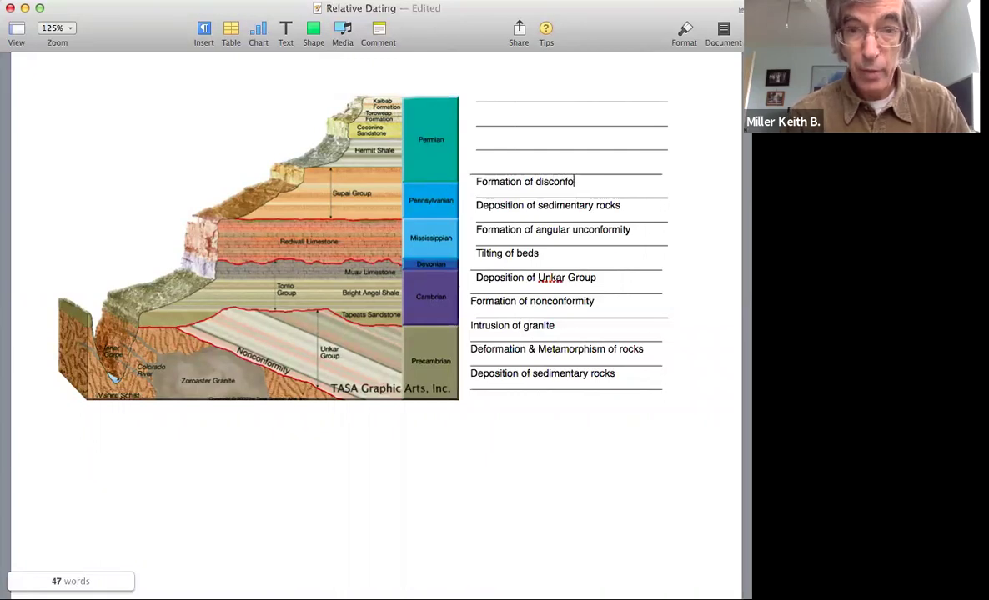
text(rmity)
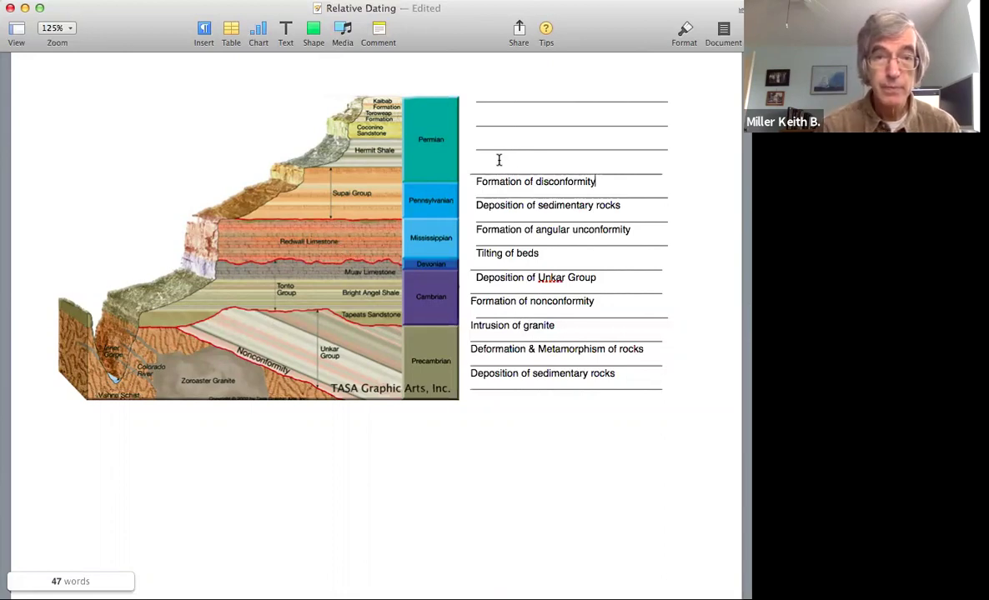
key(Up)
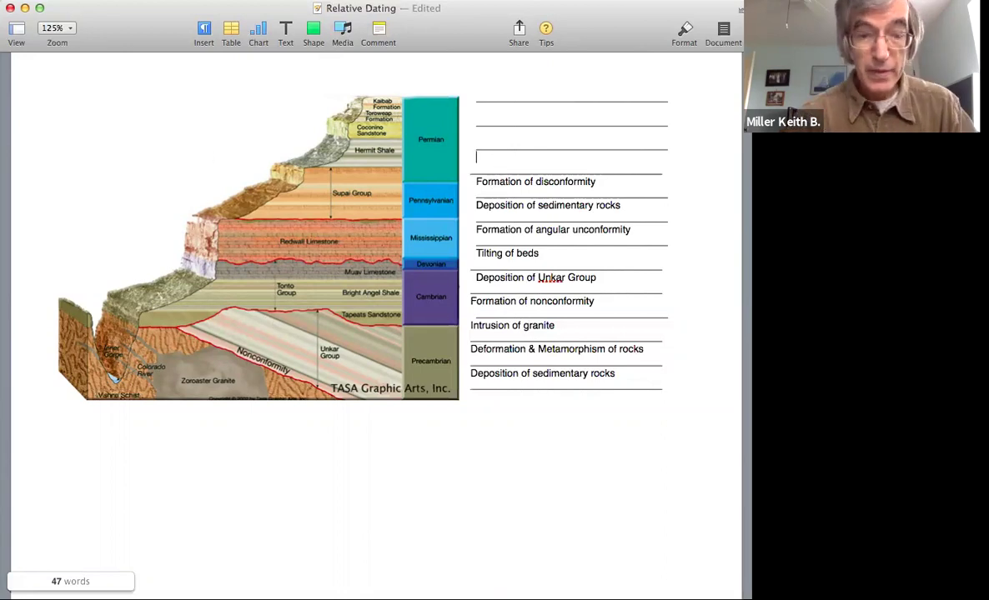
Enter 'Deposition of Redwall Limestone', fixing the stray capital E in 'REdwall'.
text(Deposition of)
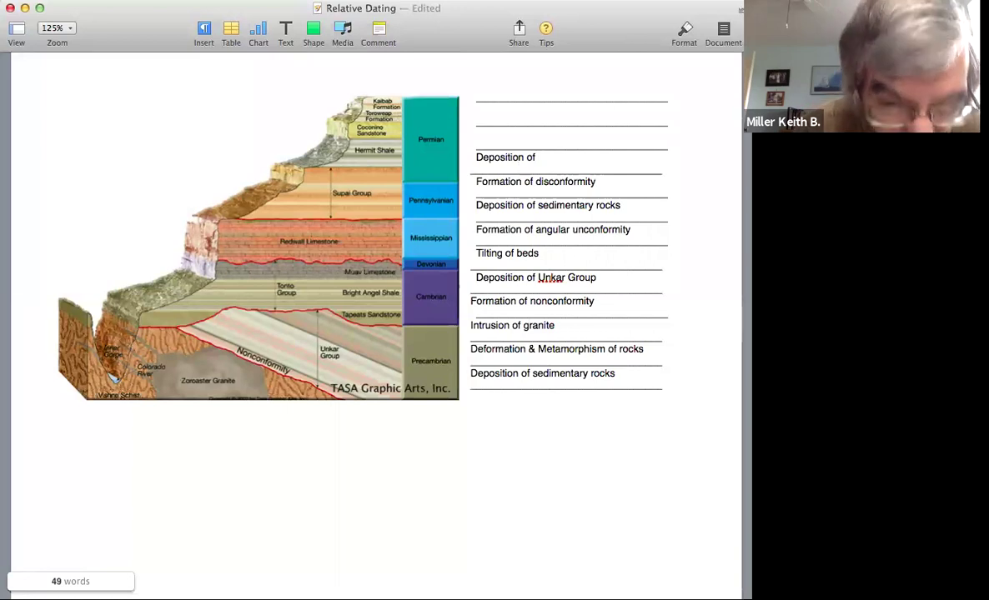
text(REdwall )
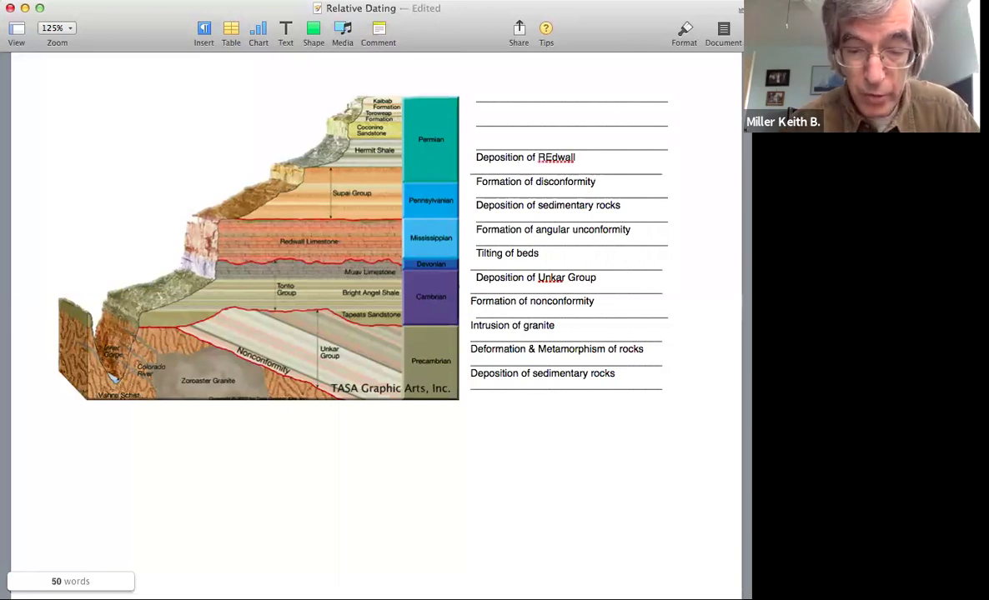
text(Limestone)
drag(550, 157, 544, 157)
key(BackSpace)
text(e)
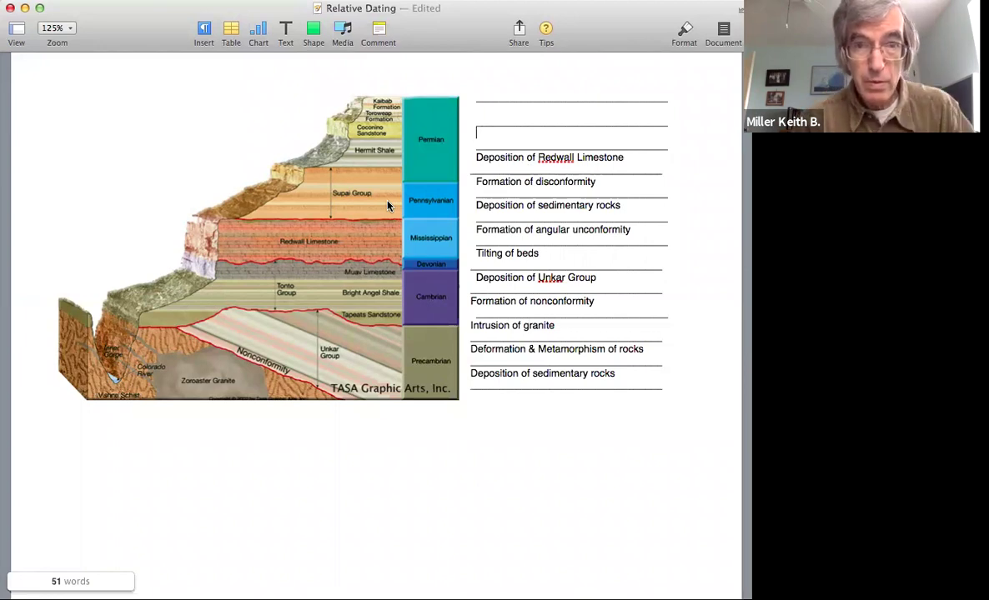
Replace the started 'Dep' with 'Formation of disconformity' on the next line up.
text(Dep)
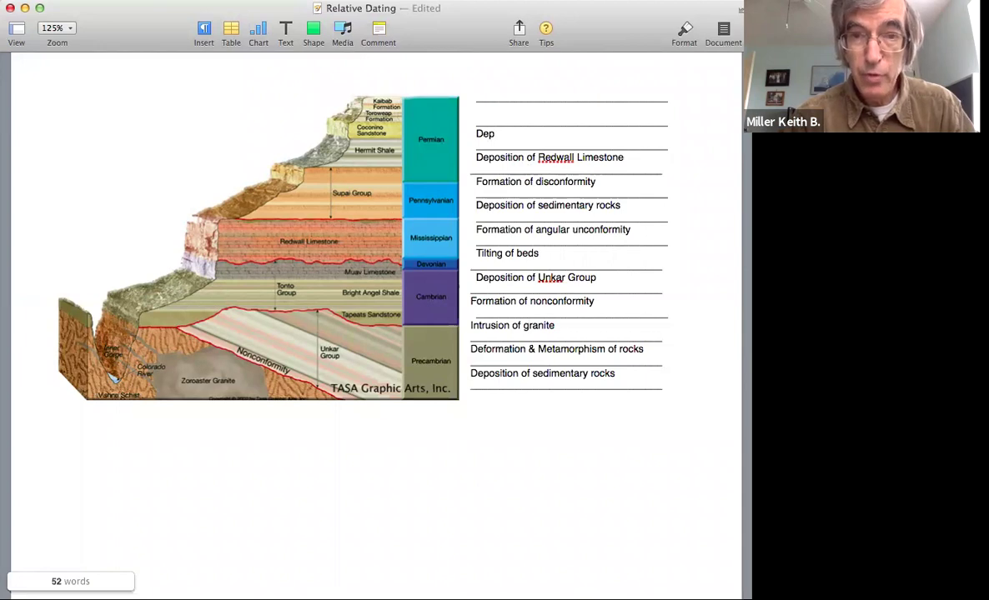
key(BackSpace)
key(BackSpace)
key(BackSpace)
text(Form)
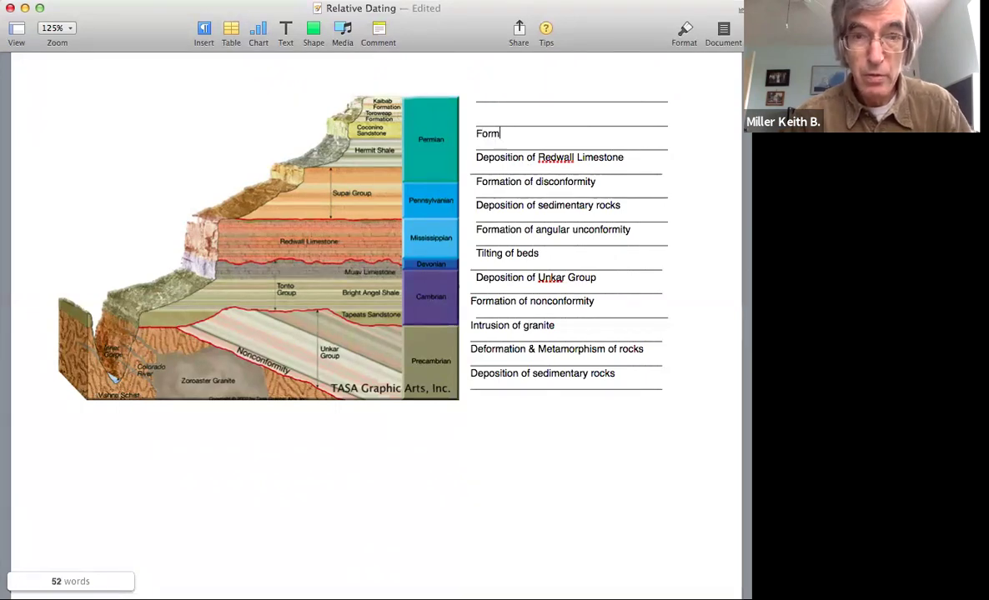
text(ation of )
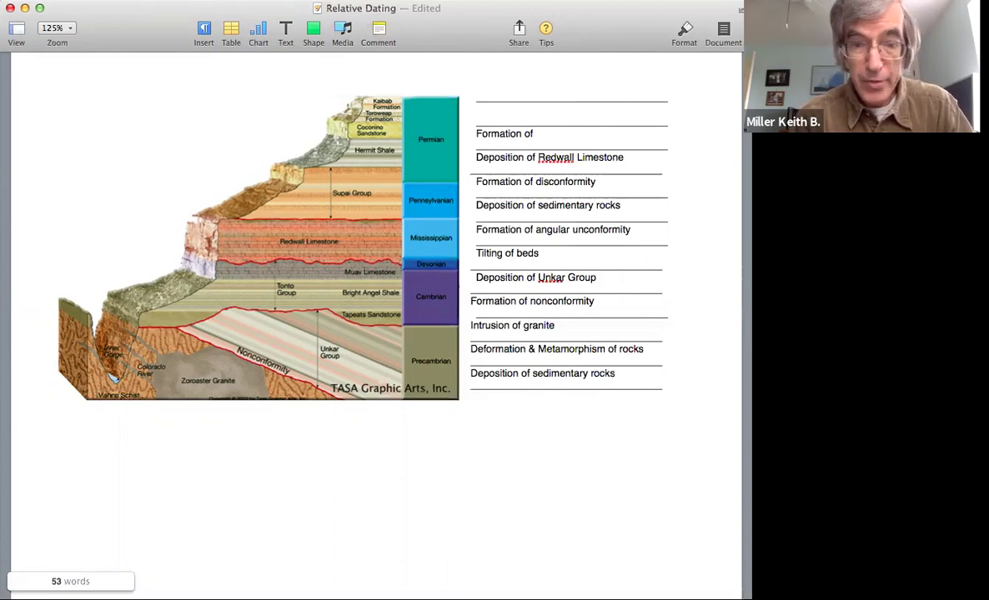
text(di)
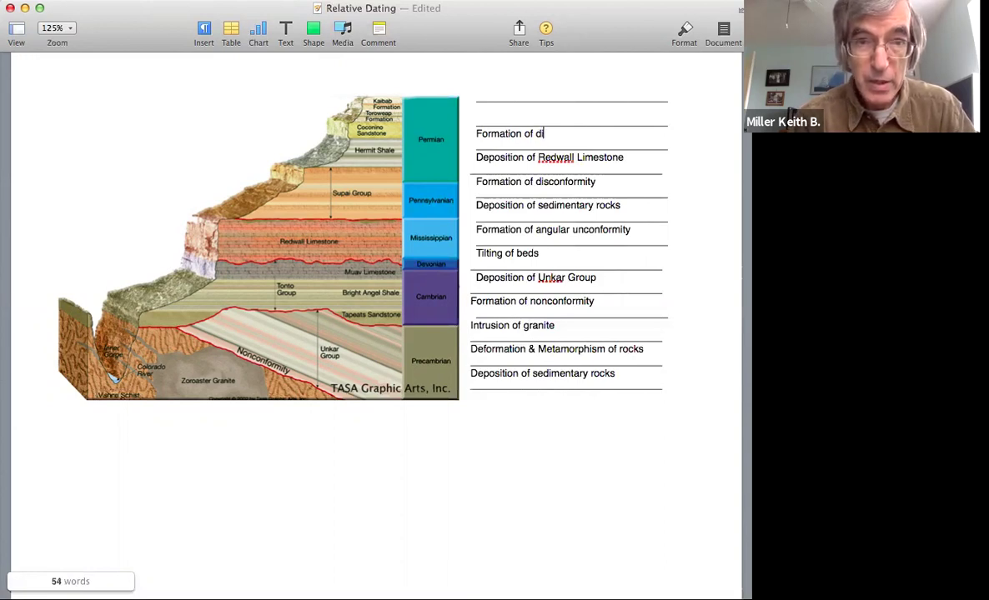
text(sconformity)
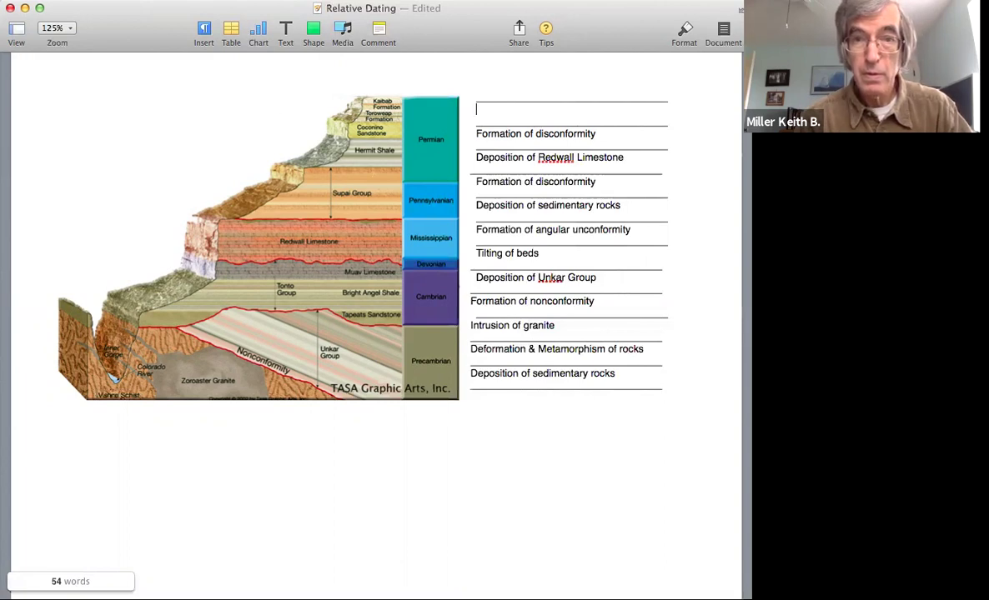
Type 'Depositon of Supai Group and rock above' on the top empty answer line.
click(479, 109)
text(Dep)
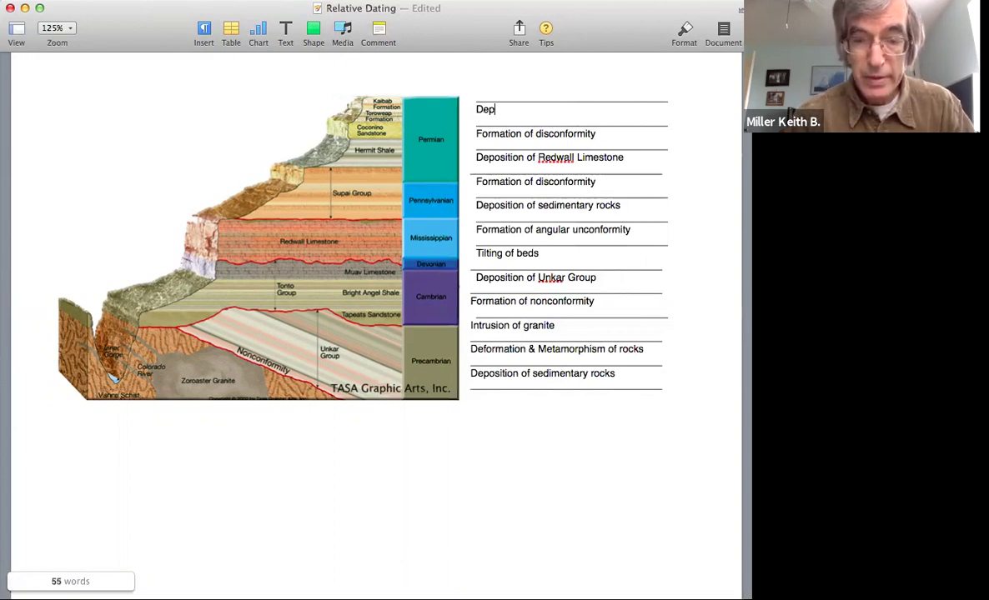
text(ositon of )
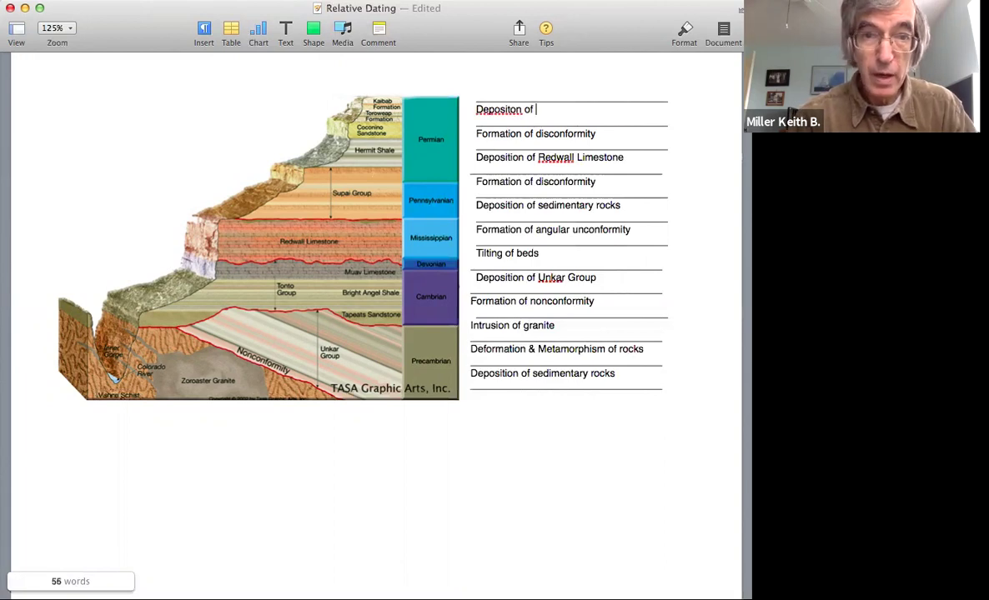
text(Sup)
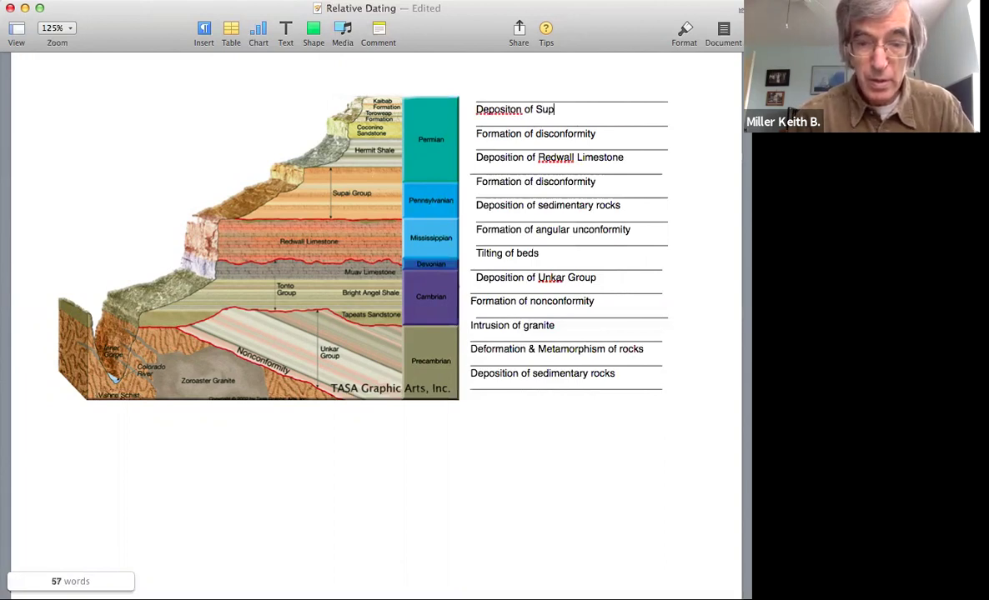
text(ai Group)
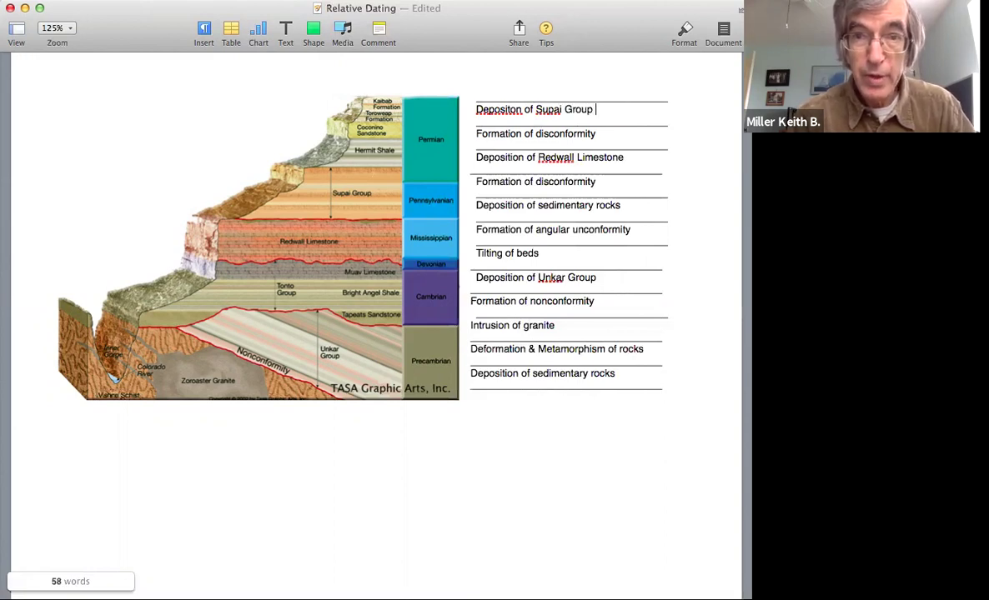
text( and)
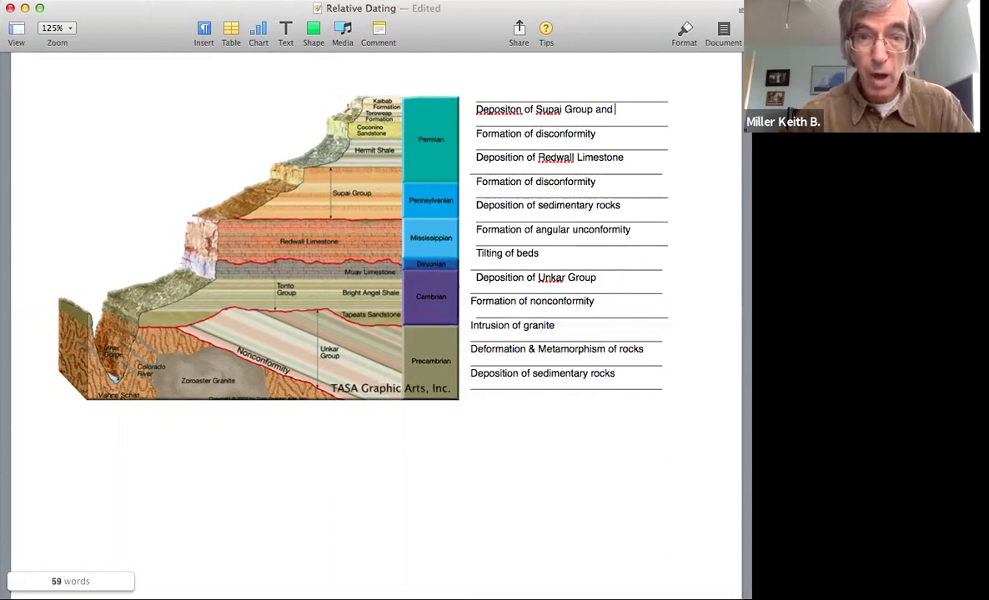
text( rock ab)
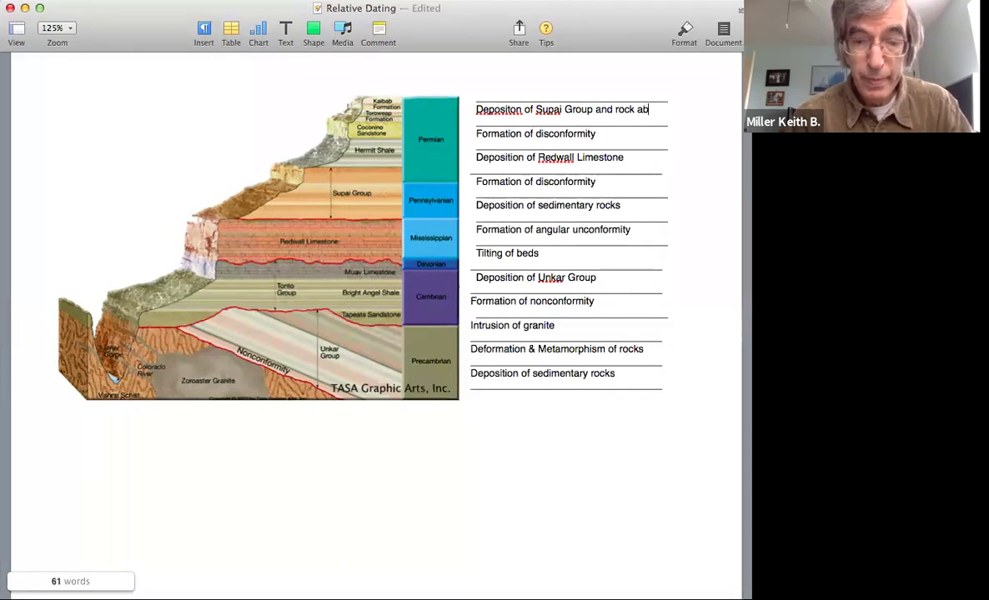
text(ove)
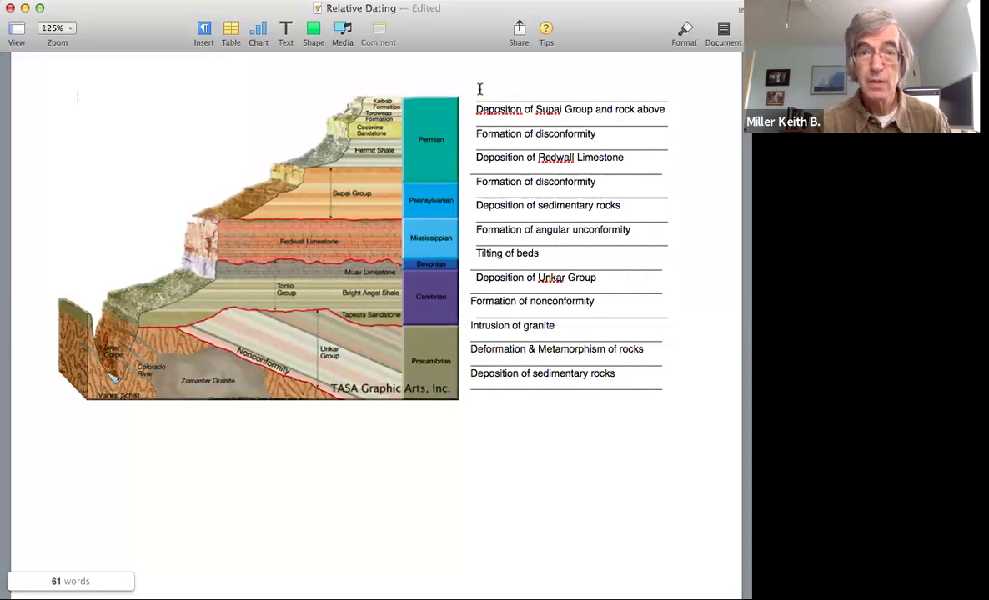
Restore the list layout with undo/redo, then insert the missing 'i' to spell 'Deposition'.
key(super+z)
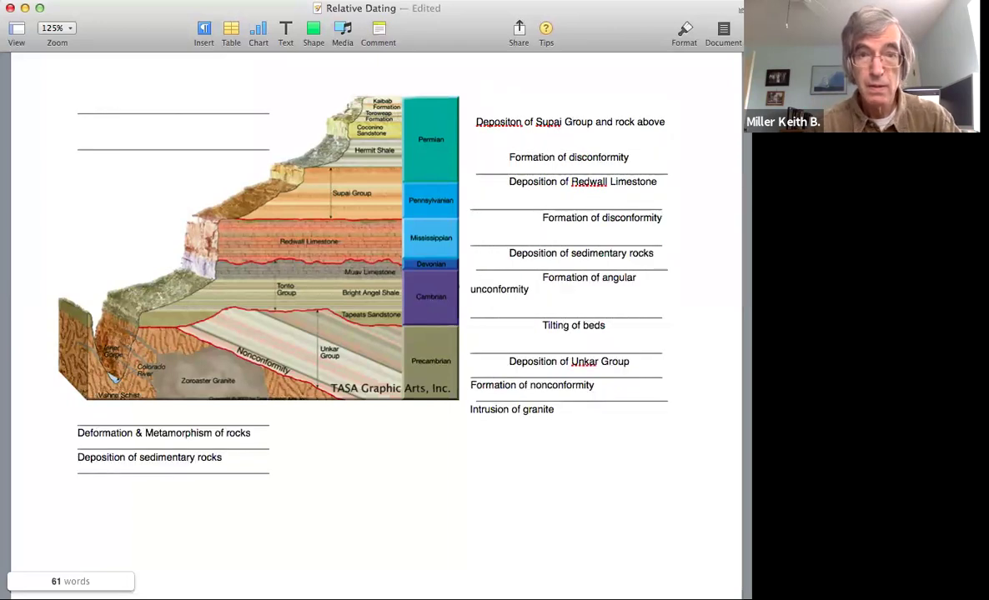
key(super+shift+z)
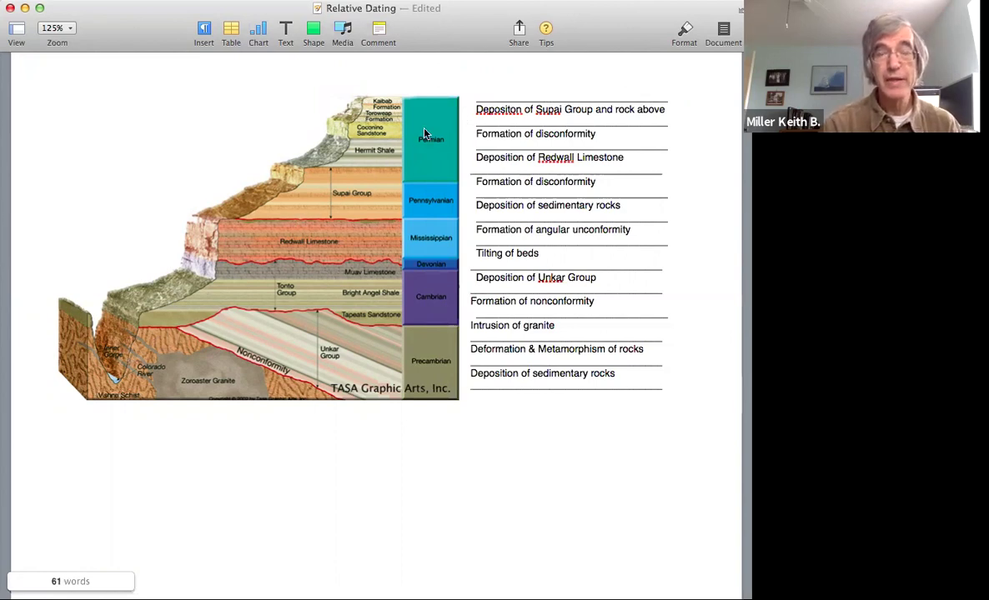
click(508, 110)
text(i)
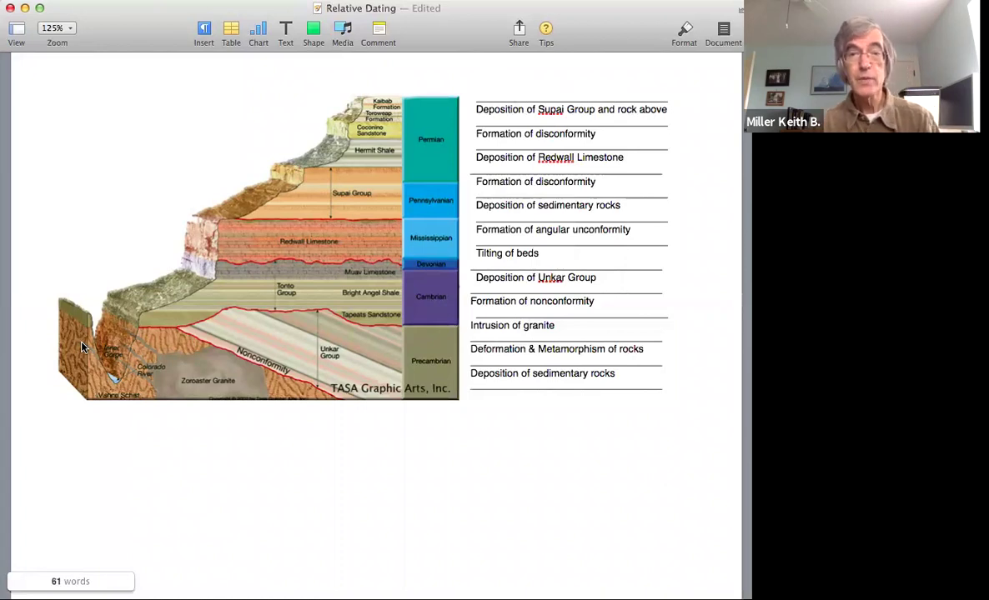
Scroll down to the block diagram with the granite pluton, fault and basalt dike.
scroll(397, 456, down, 1)
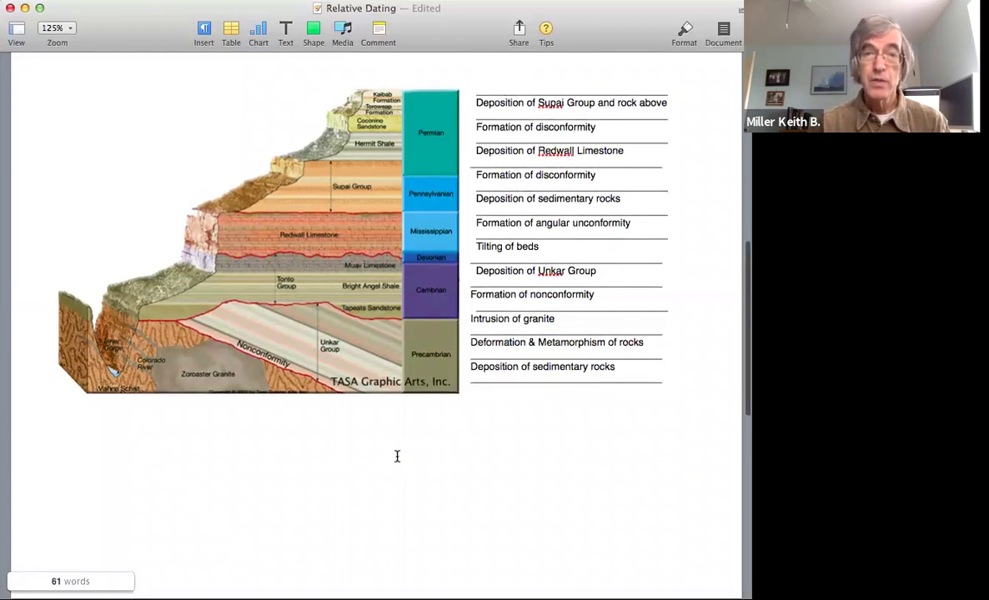
scroll(397, 456, down, 10)
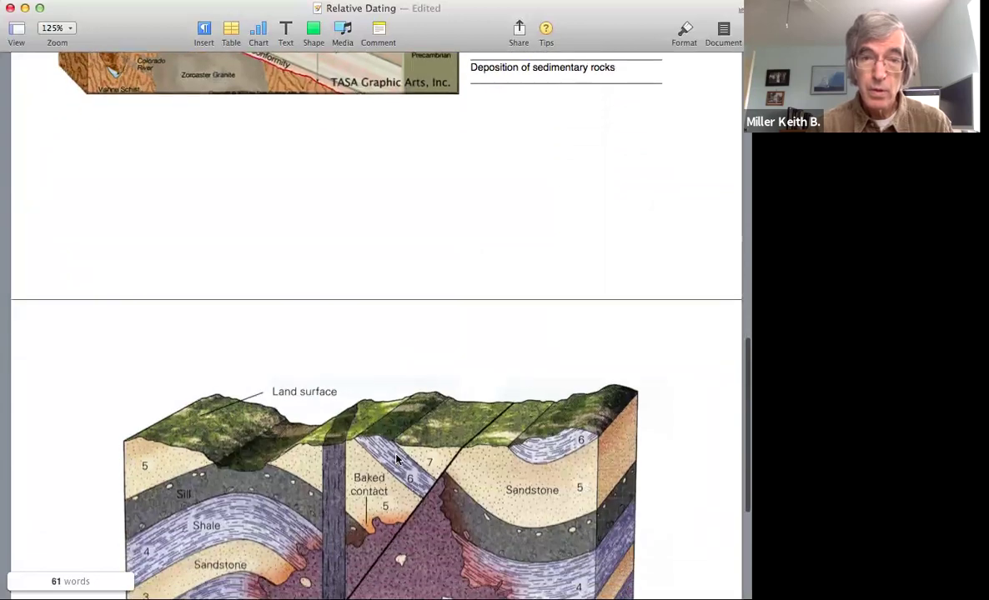
scroll(397, 456, down, 7)
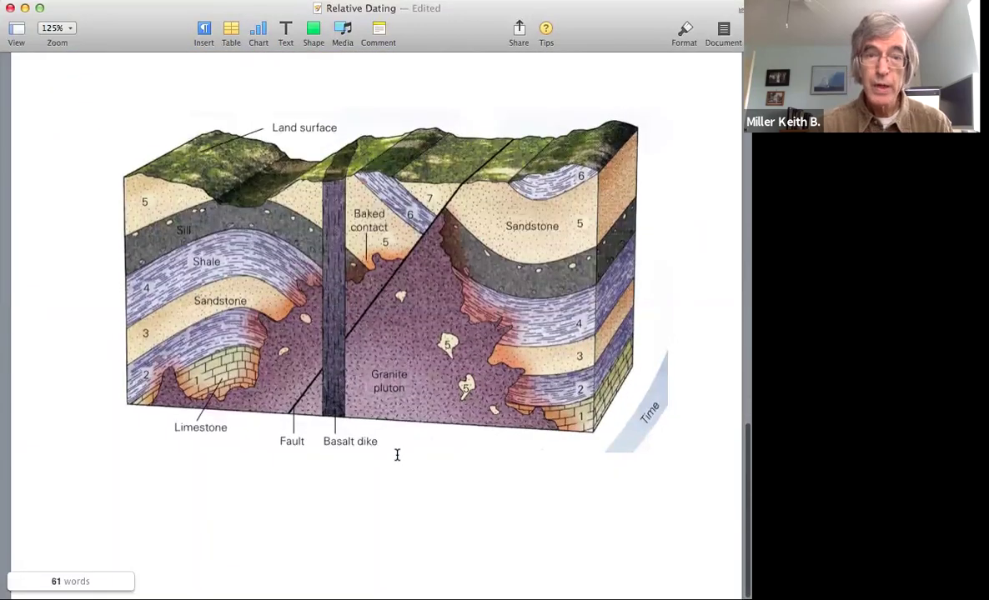